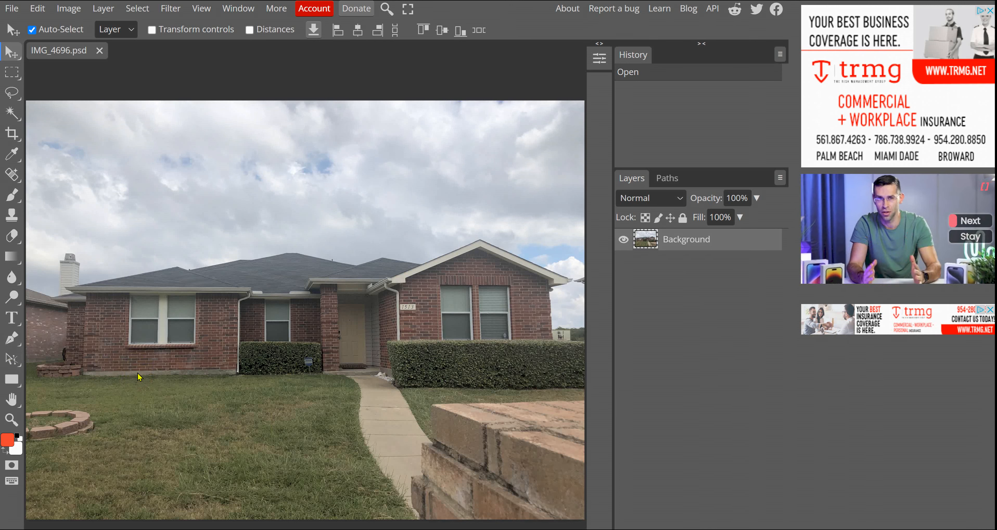
Display the list of paths saved in the house photo
{"action": "left_click", "coordinate": [11, 339]}
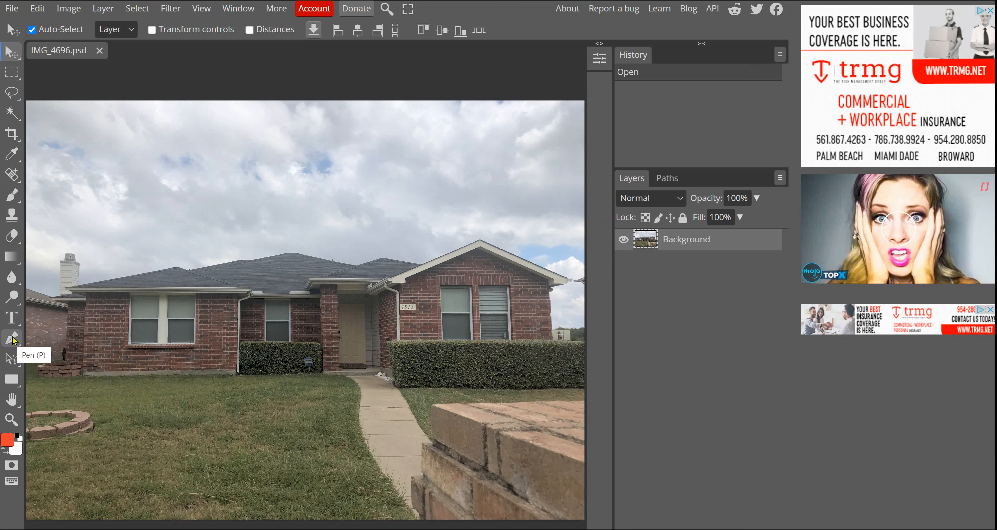
{"action": "left_click", "coordinate": [677, 179]}
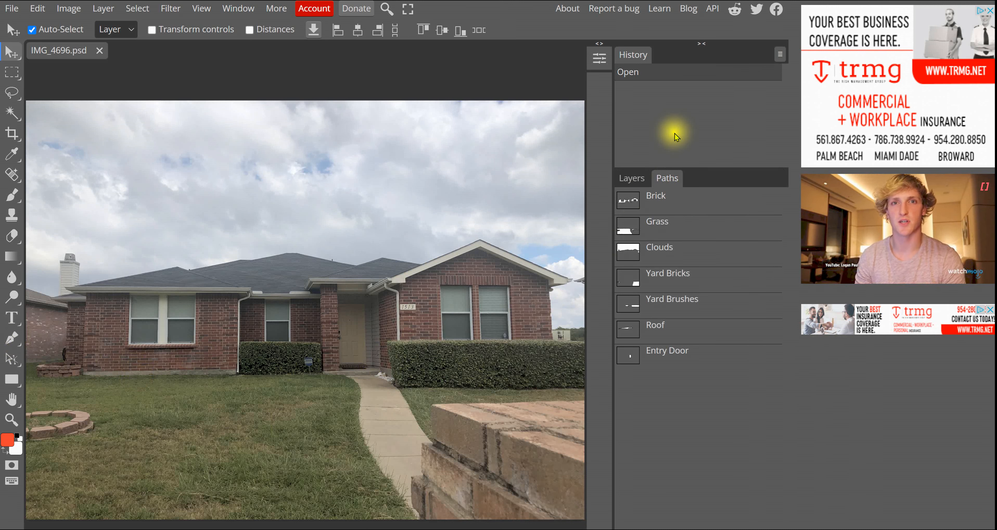
{"action": "left_click_drag", "start_coordinate": [677, 178], "coordinate": [688, 185]}
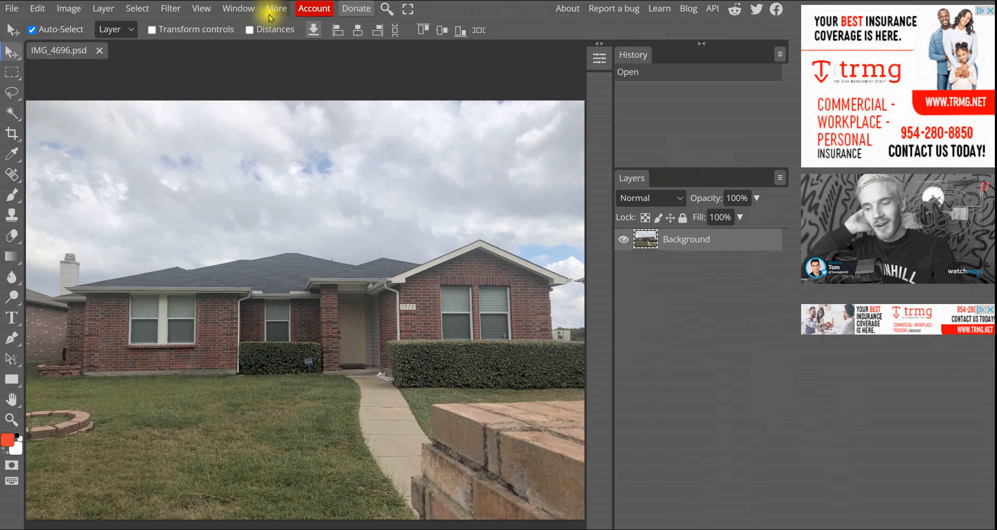
{"action": "left_click", "coordinate": [244, 8]}
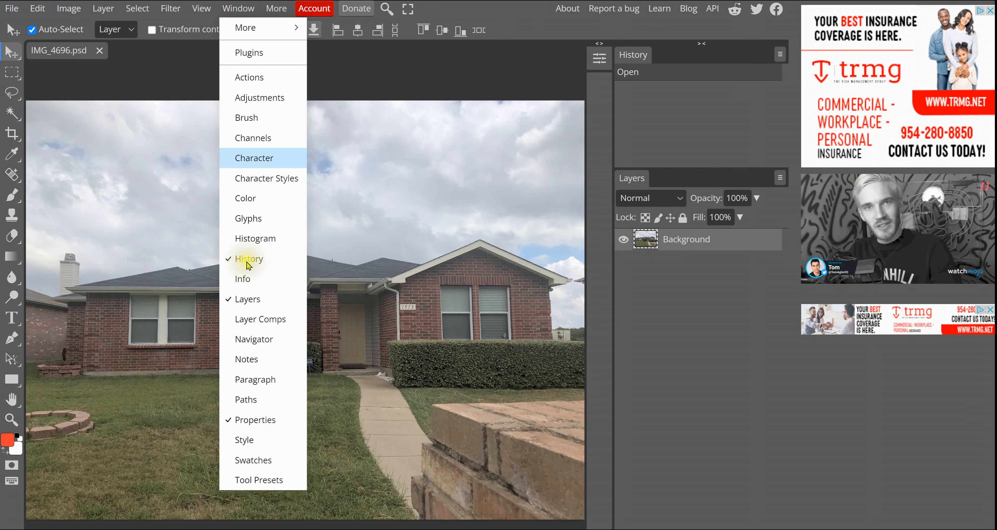
{"action": "left_click", "coordinate": [246, 399]}
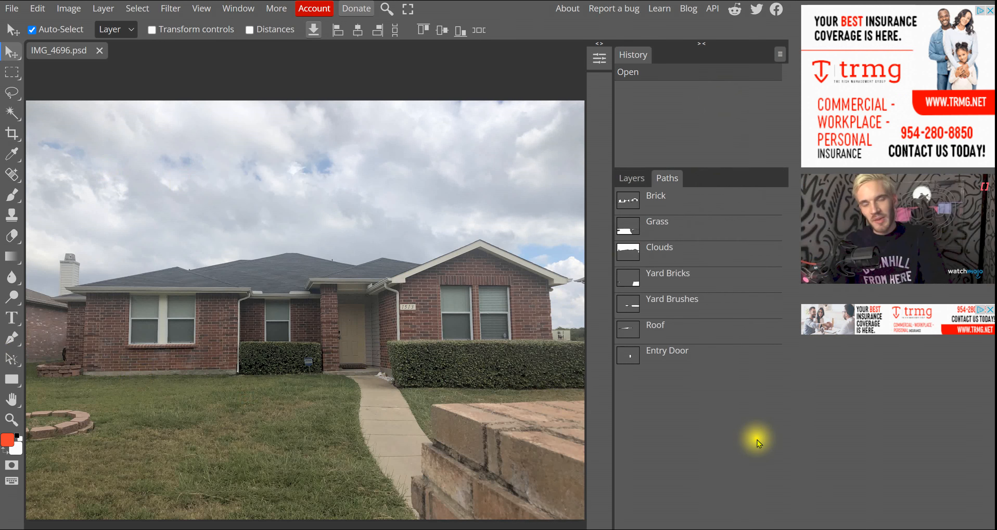
{"action": "left_click", "coordinate": [630, 178]}
{"action": "left_click", "coordinate": [672, 179]}
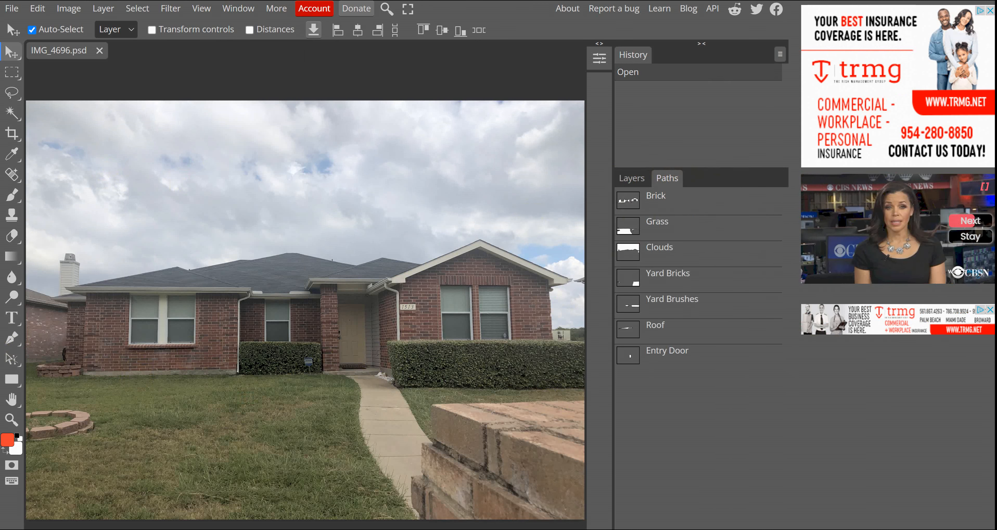
Examine the outlines of the saved paths one by one, from Brick to Entry Door, and deselect them
{"action": "left_click", "coordinate": [661, 198]}
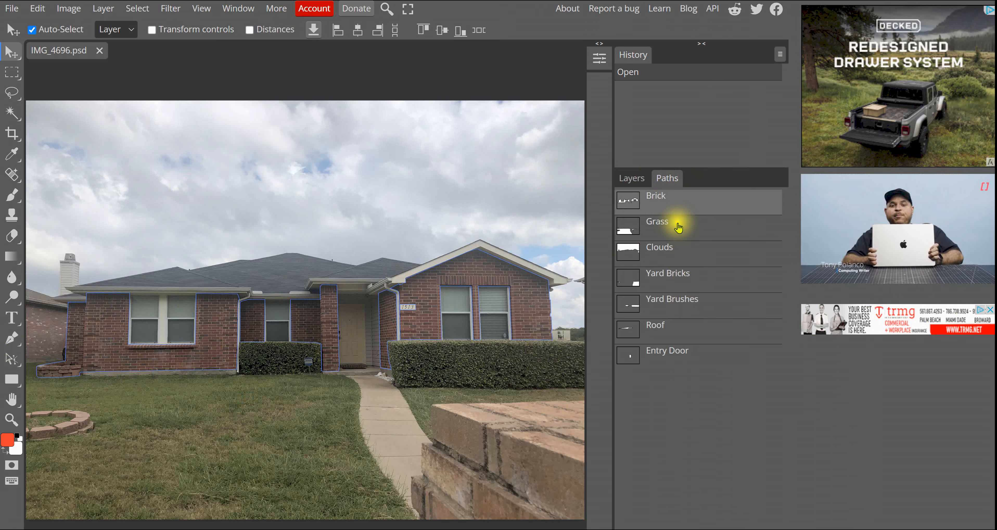
{"action": "left_click", "coordinate": [667, 224]}
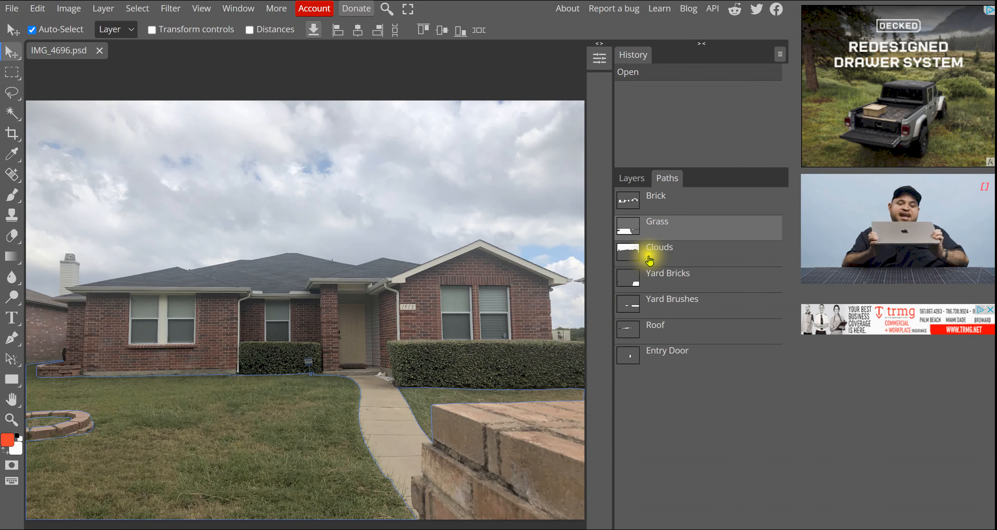
{"action": "left_click", "coordinate": [661, 251]}
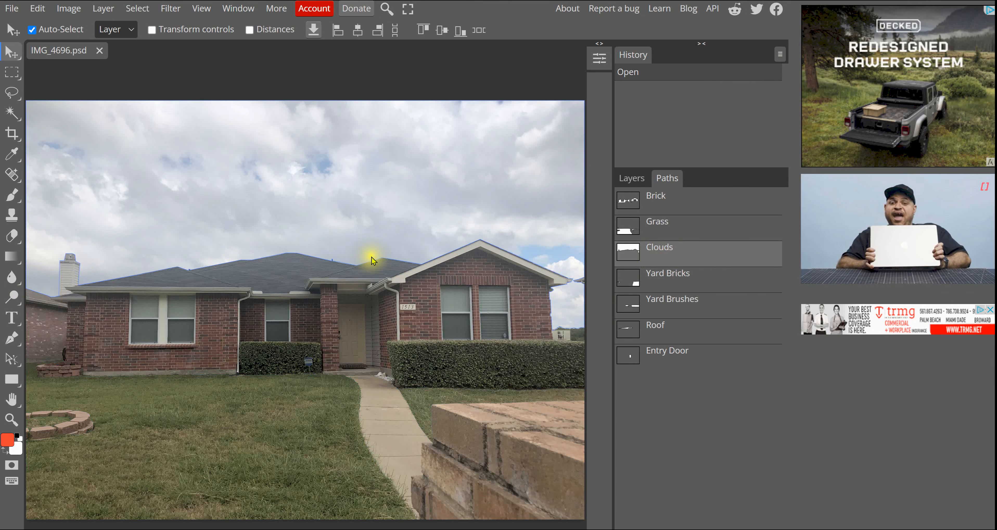
{"action": "left_click", "coordinate": [673, 278]}
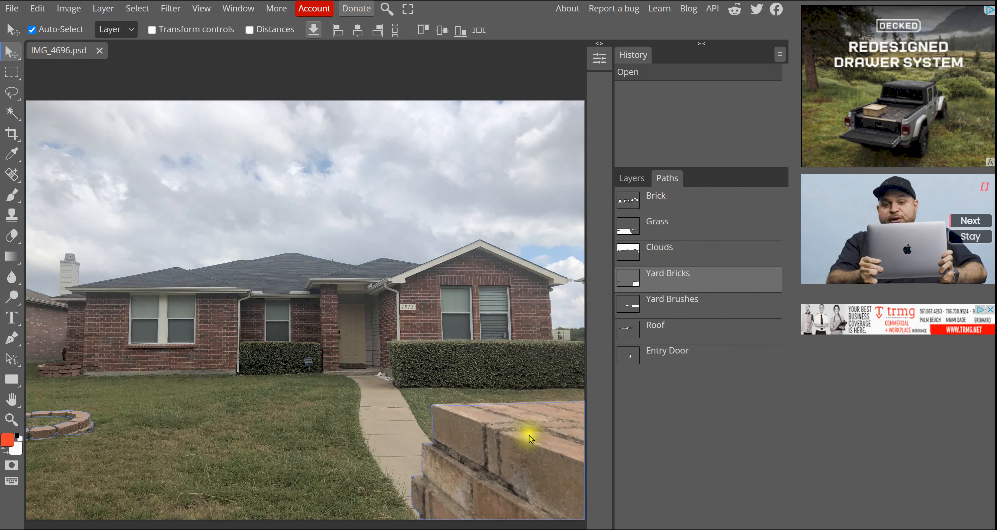
{"action": "left_click", "coordinate": [673, 302]}
{"action": "left_click", "coordinate": [658, 328]}
{"action": "left_click", "coordinate": [639, 358]}
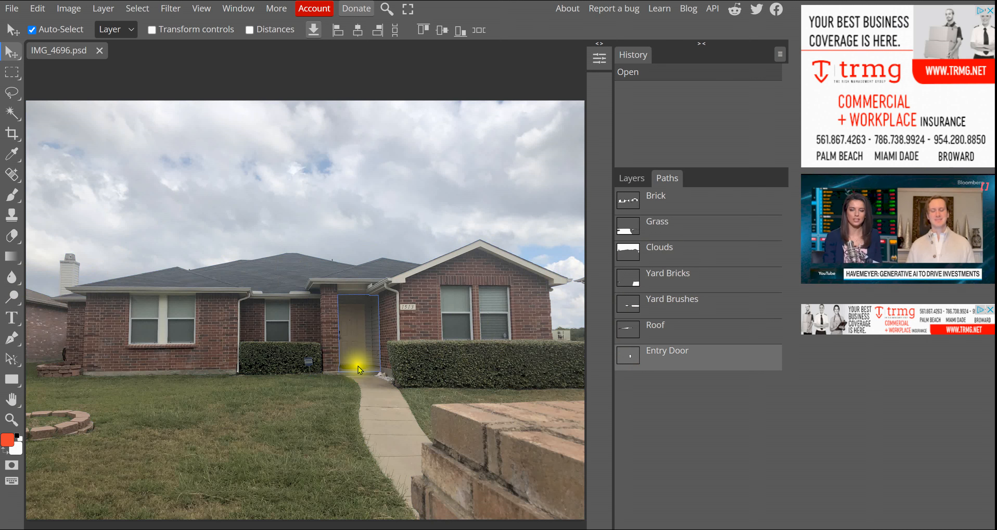
{"action": "left_click", "coordinate": [704, 416]}
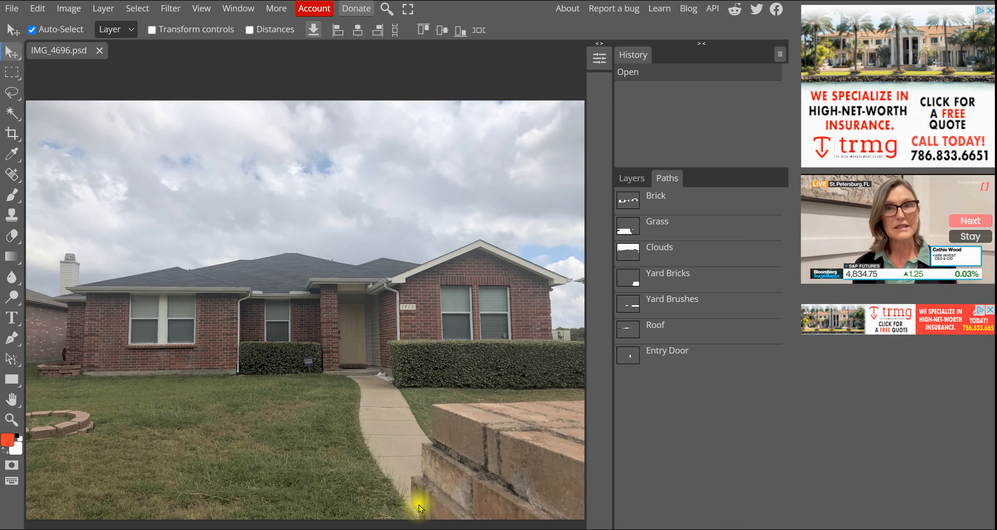
Create a new empty path and rename it New
{"action": "scroll", "coordinate": [434, 507], "scroll_direction": "up", "scroll_amount": 3}
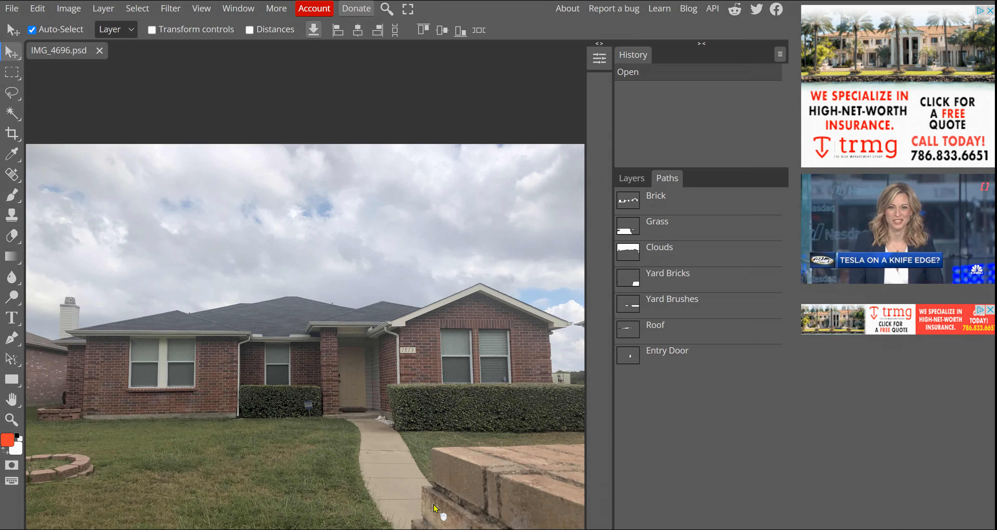
{"action": "scroll", "coordinate": [434, 507], "scroll_direction": "down", "scroll_amount": 4}
{"action": "scroll", "coordinate": [434, 503], "scroll_direction": "up", "scroll_amount": 8}
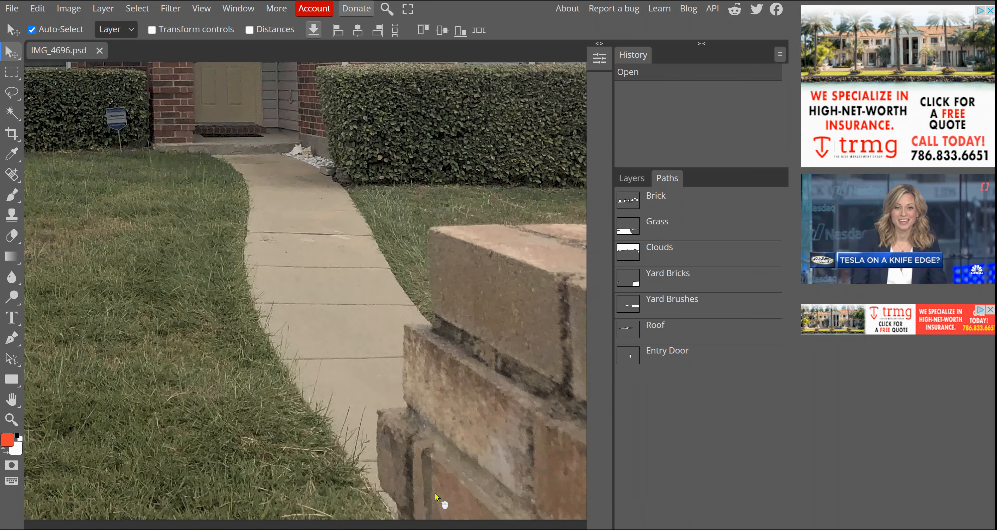
{"action": "scroll", "coordinate": [435, 493], "scroll_direction": "down", "scroll_amount": 10}
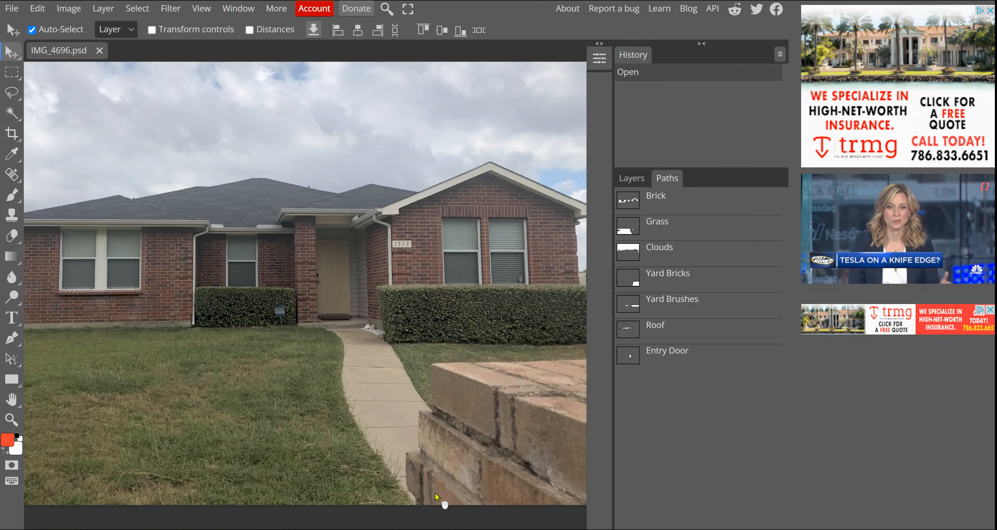
{"action": "scroll", "coordinate": [434, 493], "scroll_direction": "up", "scroll_amount": 2}
{"action": "scroll", "coordinate": [435, 496], "scroll_direction": "up", "scroll_amount": 3}
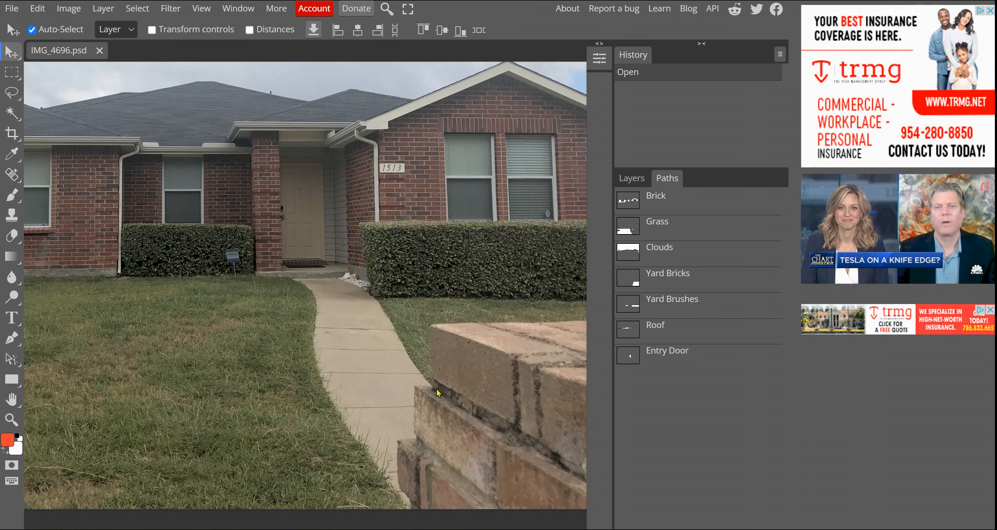
{"action": "left_click", "coordinate": [673, 178]}
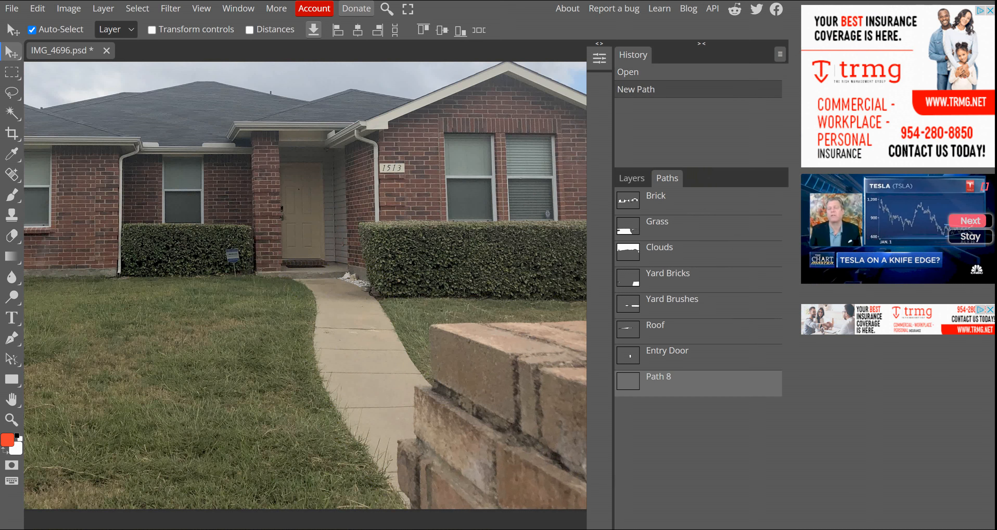
{"action": "double_click", "coordinate": [670, 381]}
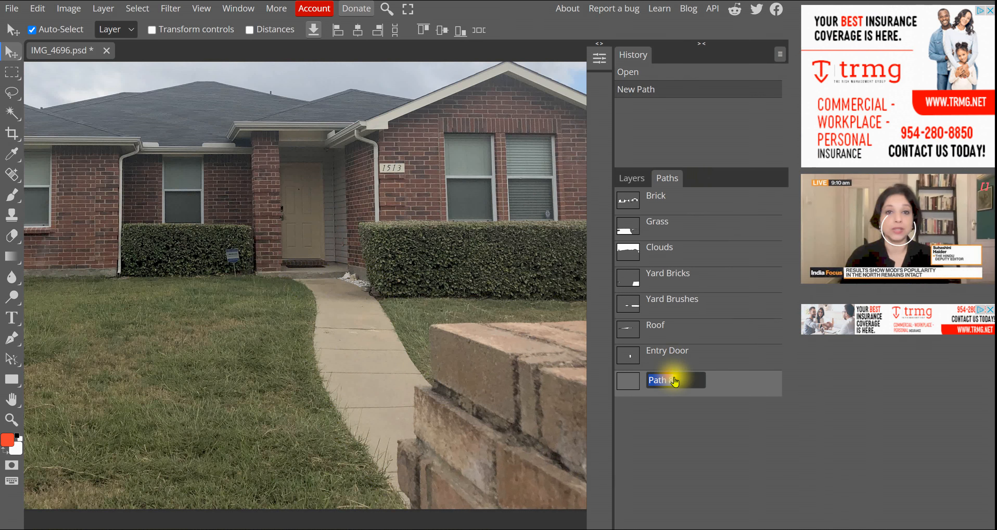
{"action": "type", "text": "D"}
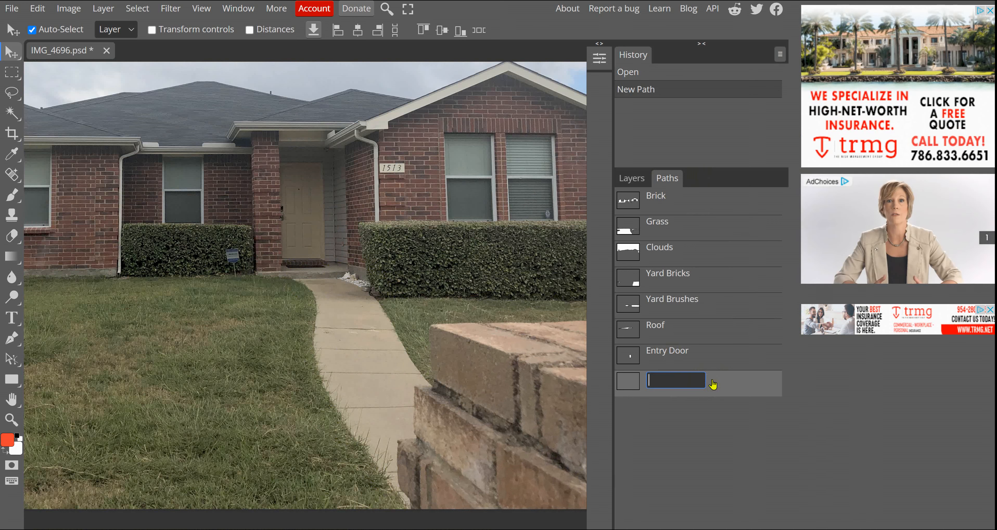
{"action": "type", "text": "New"}
{"action": "left_click", "coordinate": [692, 417]}
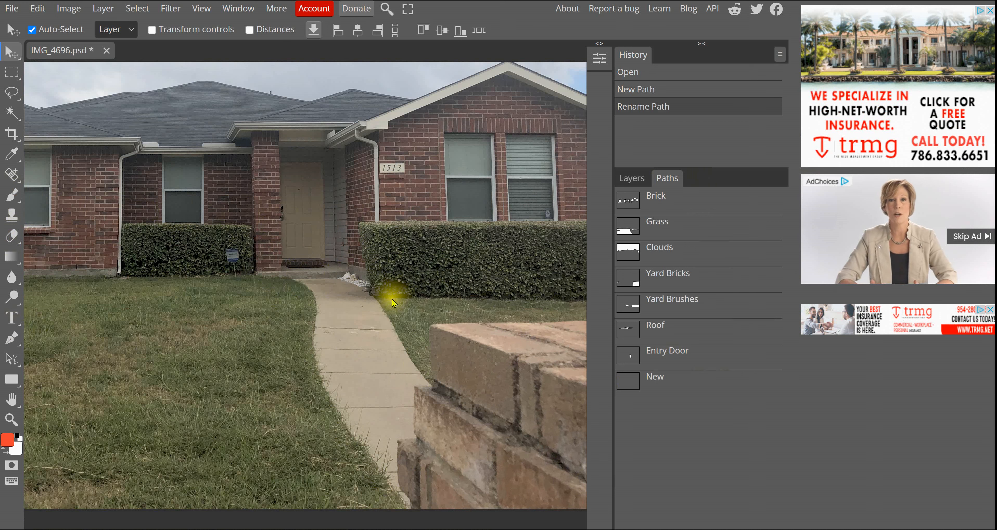
With the Pen tool in Path mode, trace the walkway's left edge from the foreground bricks up to the entry
{"action": "key", "text": "p"}
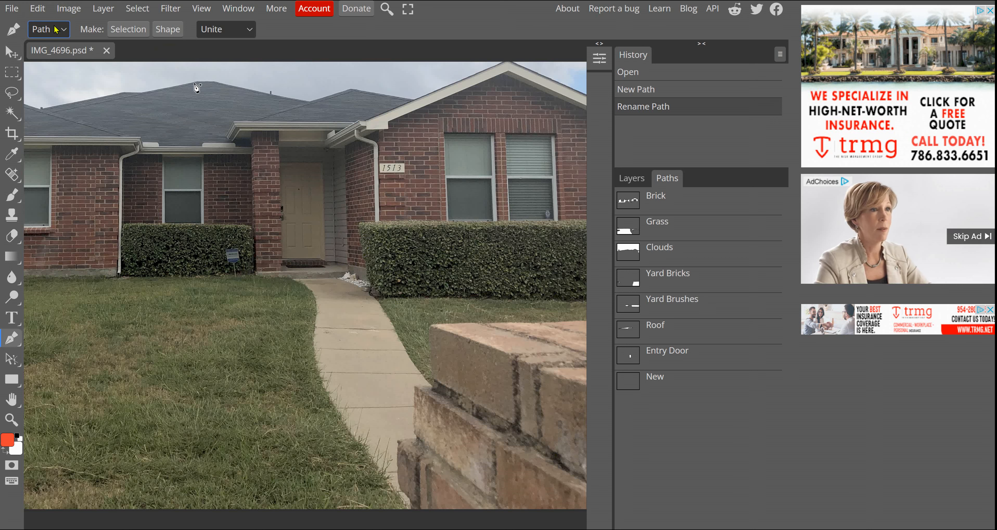
{"action": "left_click", "coordinate": [63, 30]}
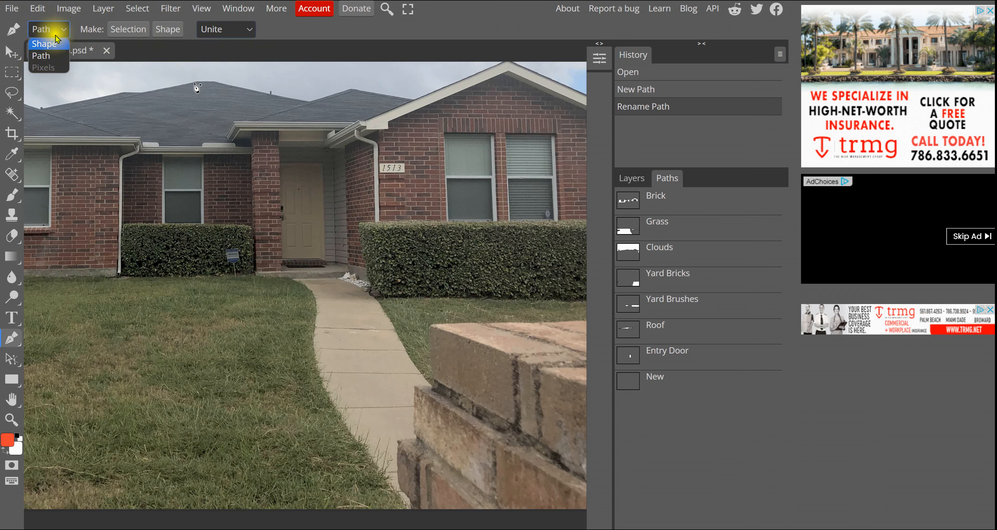
{"action": "left_click", "coordinate": [43, 27]}
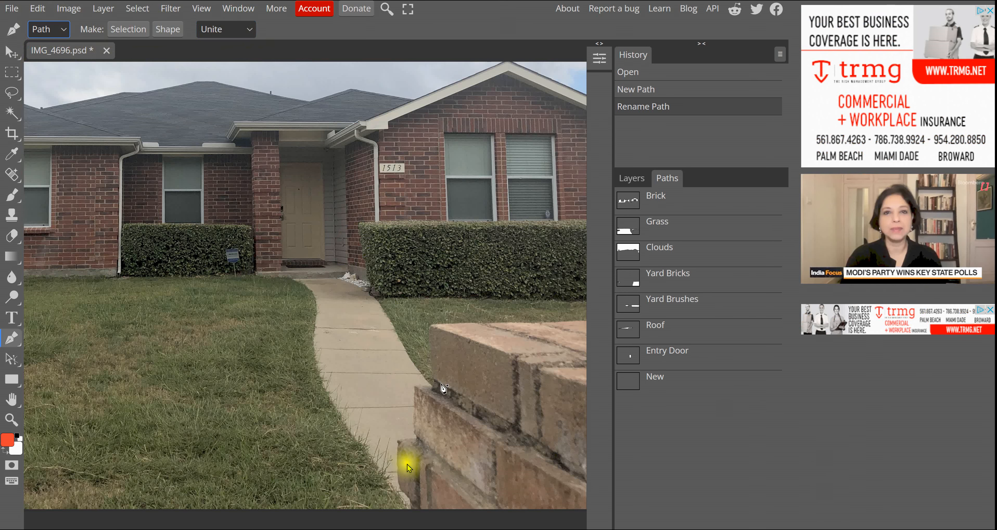
{"action": "left_click", "coordinate": [398, 495]}
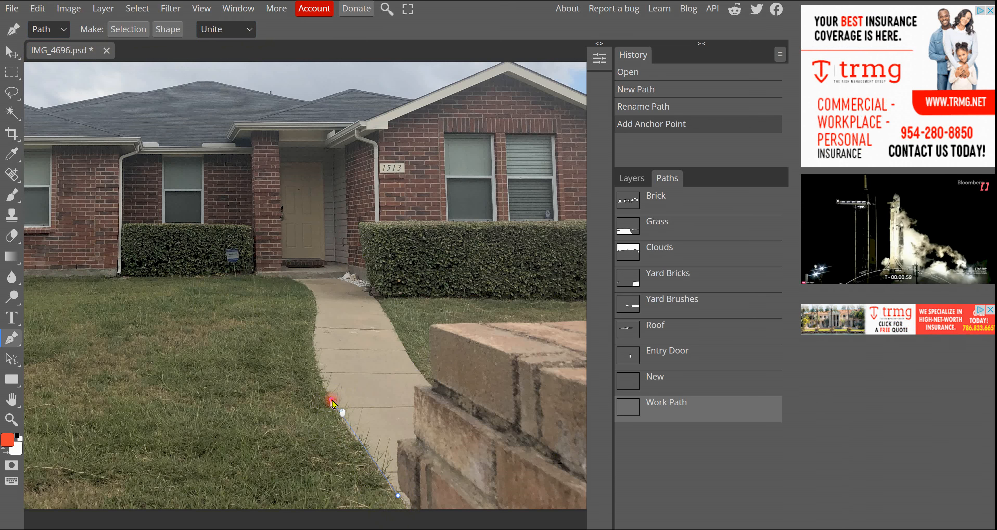
{"action": "left_click", "coordinate": [321, 376]}
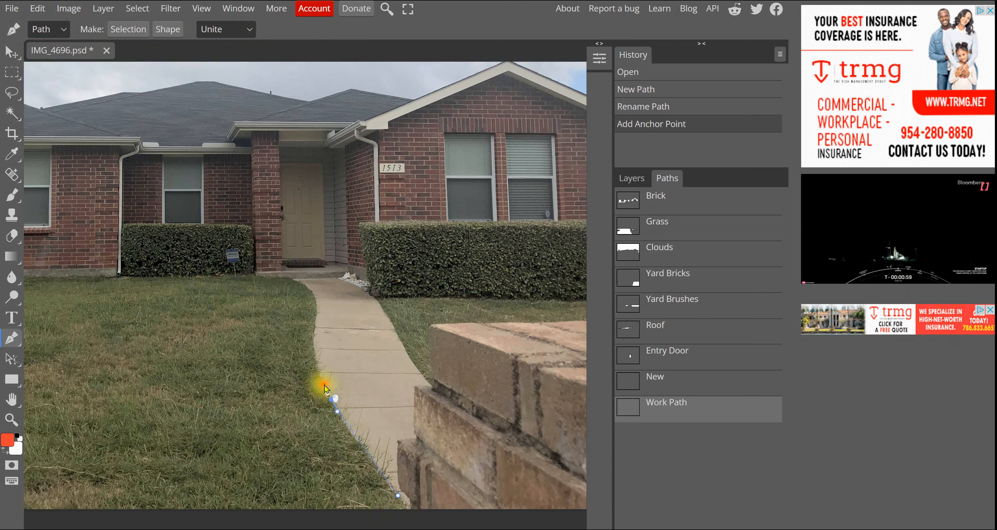
{"action": "left_click", "coordinate": [314, 331]}
{"action": "left_click_drag", "start_coordinate": [320, 321], "coordinate": [318, 308]}
{"action": "left_click", "coordinate": [314, 310]}
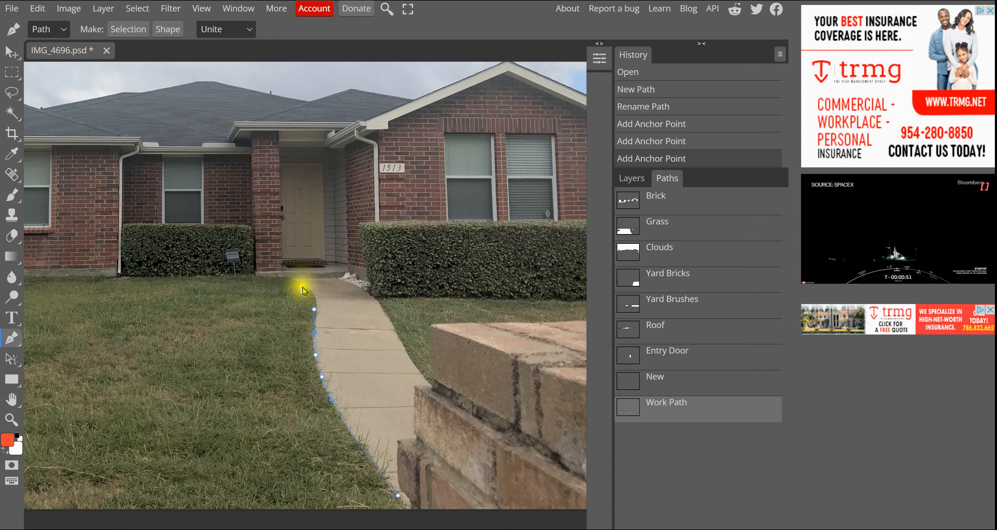
{"action": "left_click_drag", "start_coordinate": [297, 283], "coordinate": [309, 292]}
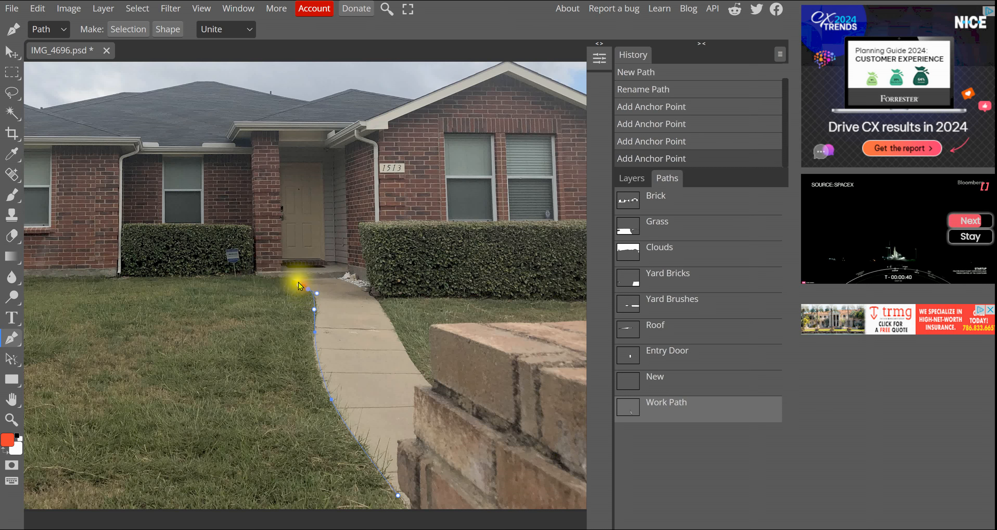
{"action": "left_click", "coordinate": [287, 279]}
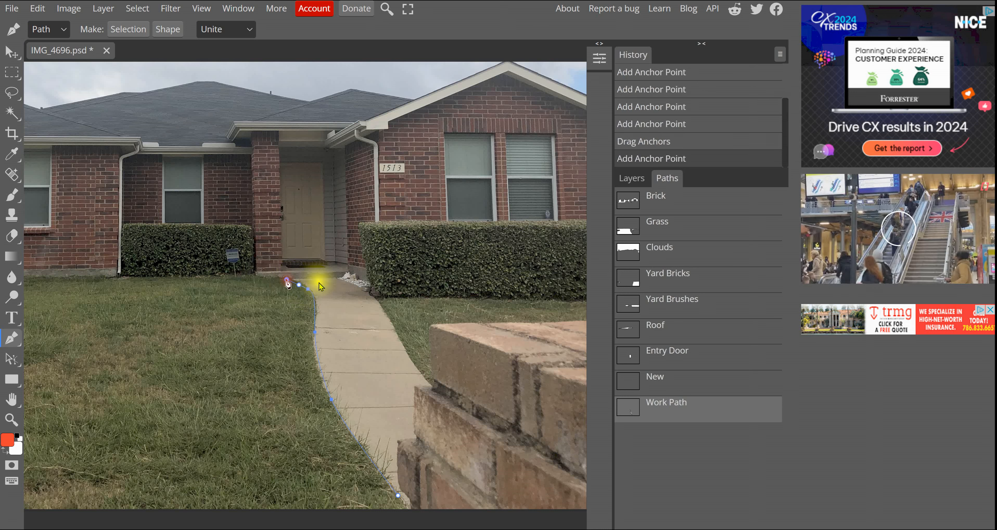
Continue the path across the walkway's far end and down its right edge to the foreground brick pillar
{"action": "left_click", "coordinate": [337, 280]}
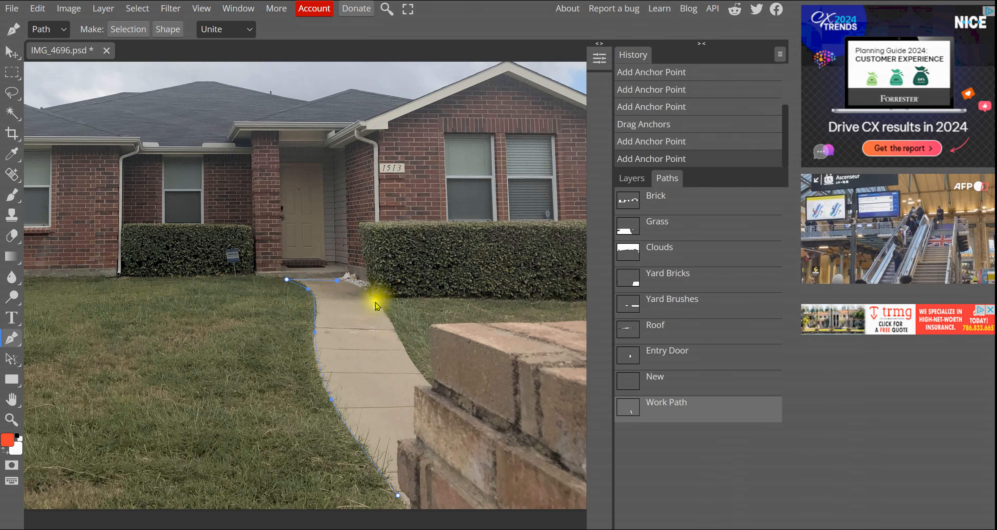
{"action": "left_click_drag", "start_coordinate": [377, 300], "coordinate": [388, 320]}
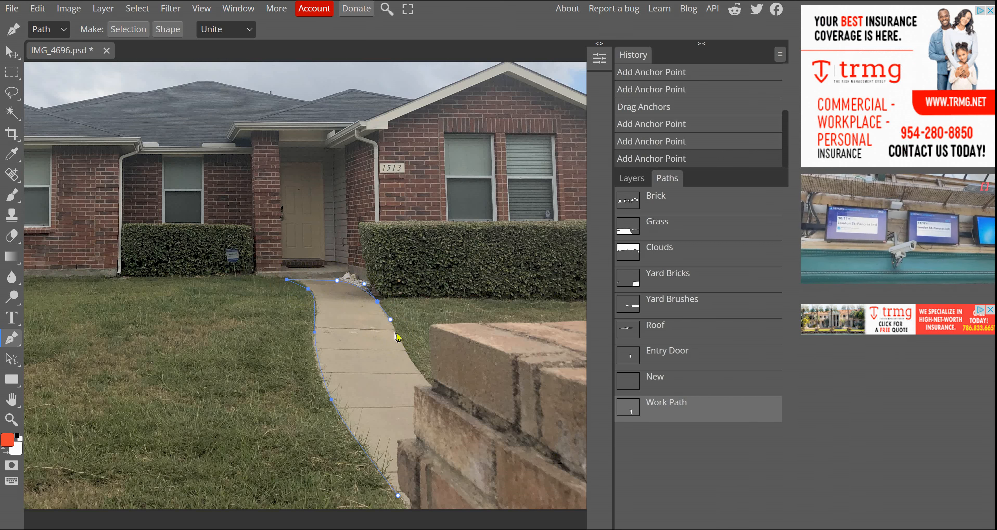
{"action": "left_click_drag", "start_coordinate": [395, 333], "coordinate": [403, 343]}
{"action": "left_click", "coordinate": [401, 342]}
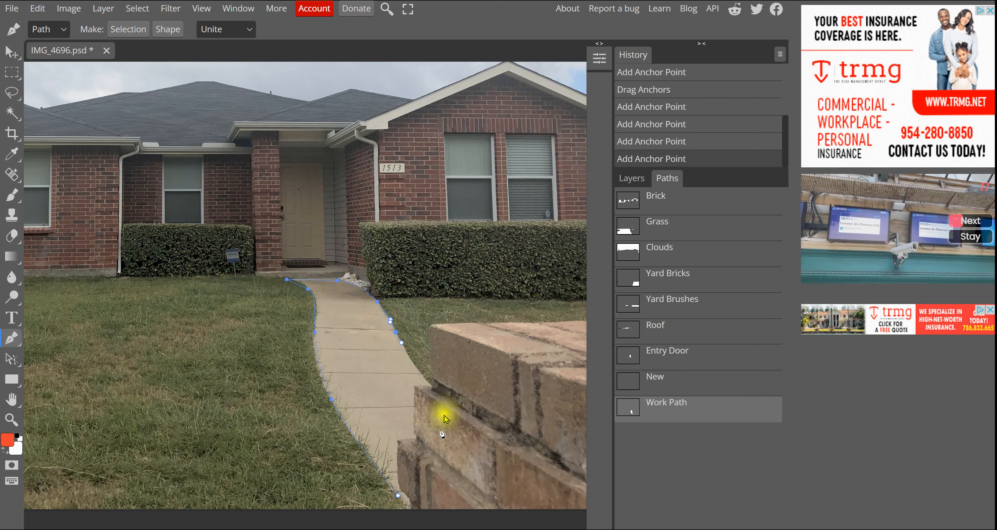
{"action": "left_click", "coordinate": [430, 386]}
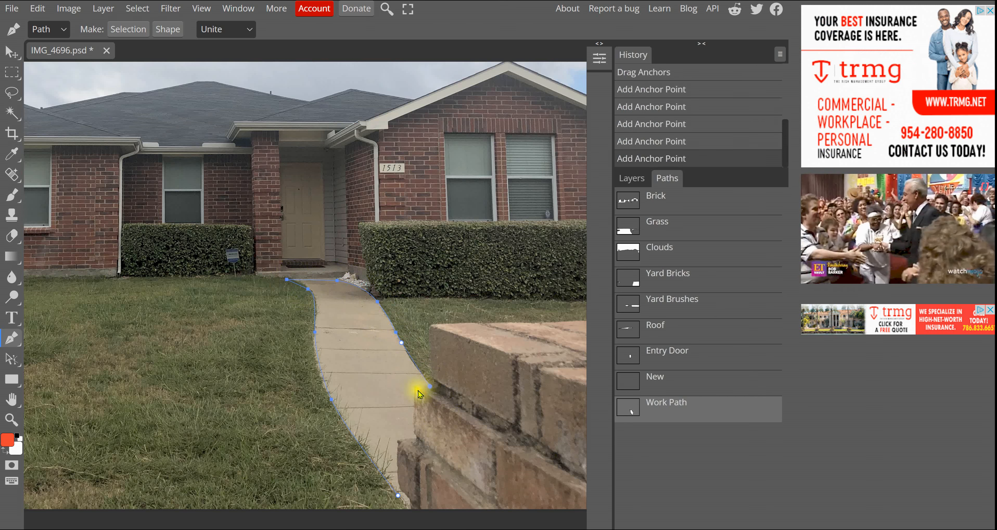
Continue the walkway path down along the brick pillar's stepped edge and close it at its starting point in the foreground
{"action": "left_click", "coordinate": [417, 388]}
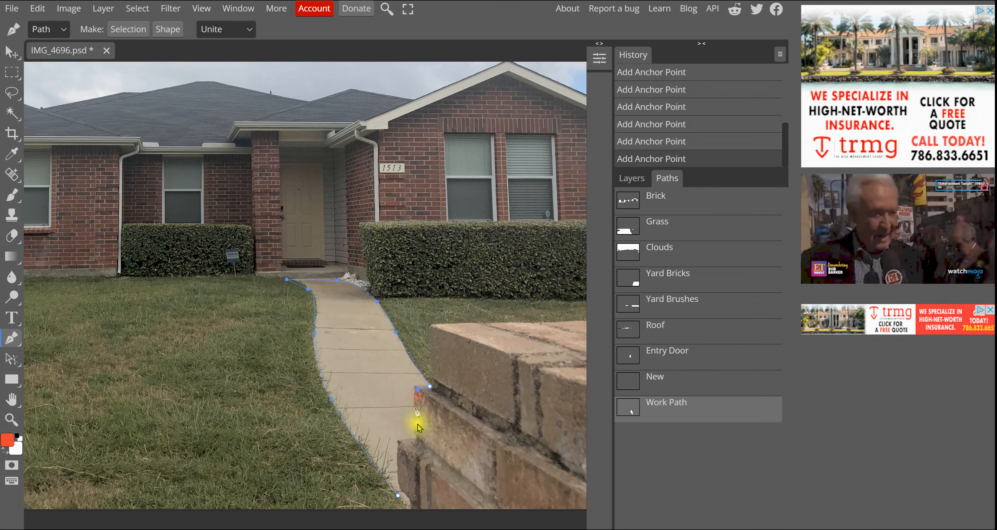
{"action": "left_click", "coordinate": [400, 445]}
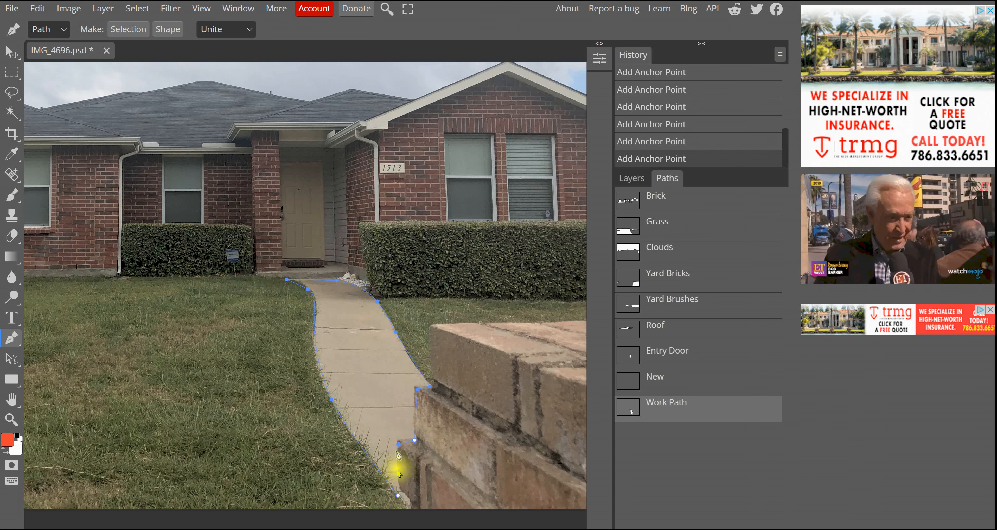
{"action": "left_click", "coordinate": [399, 479]}
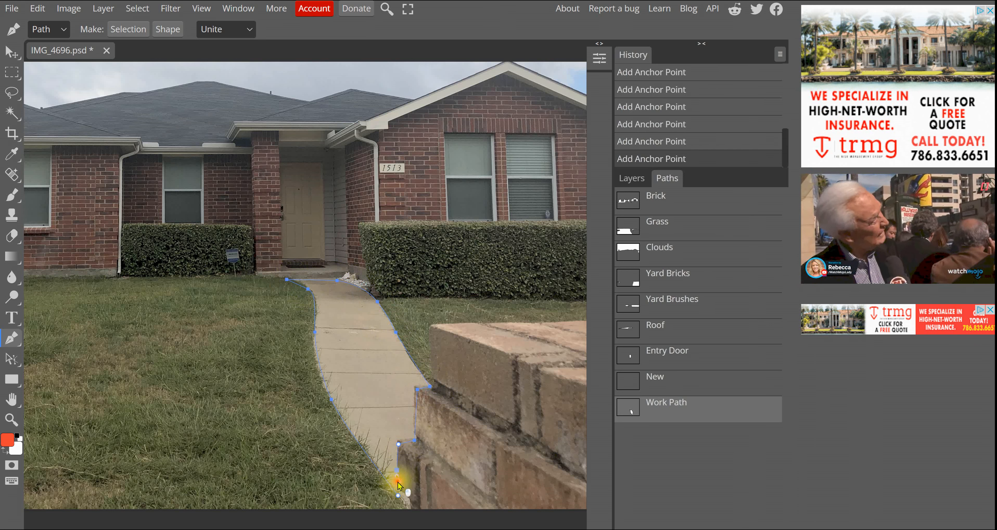
{"action": "left_click_drag", "start_coordinate": [398, 483], "coordinate": [398, 478]}
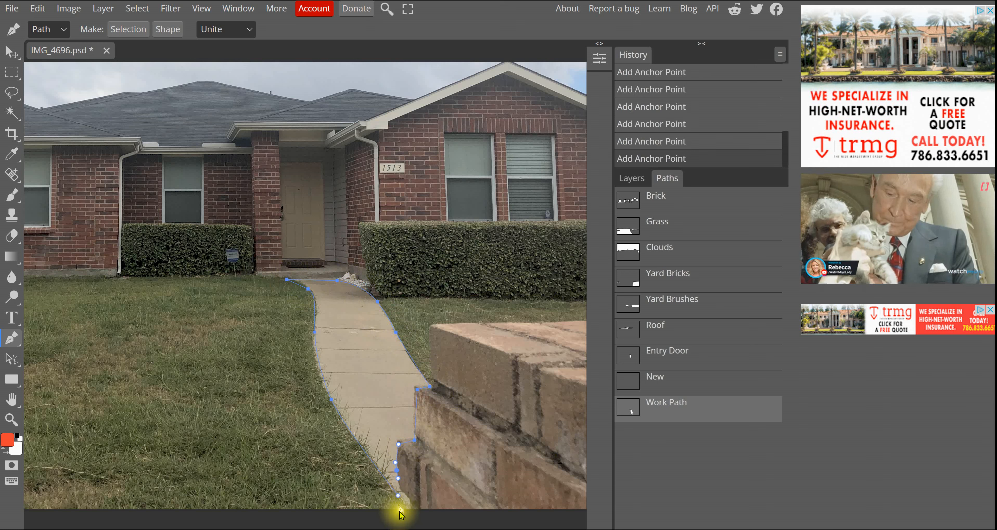
{"action": "left_click", "coordinate": [400, 498]}
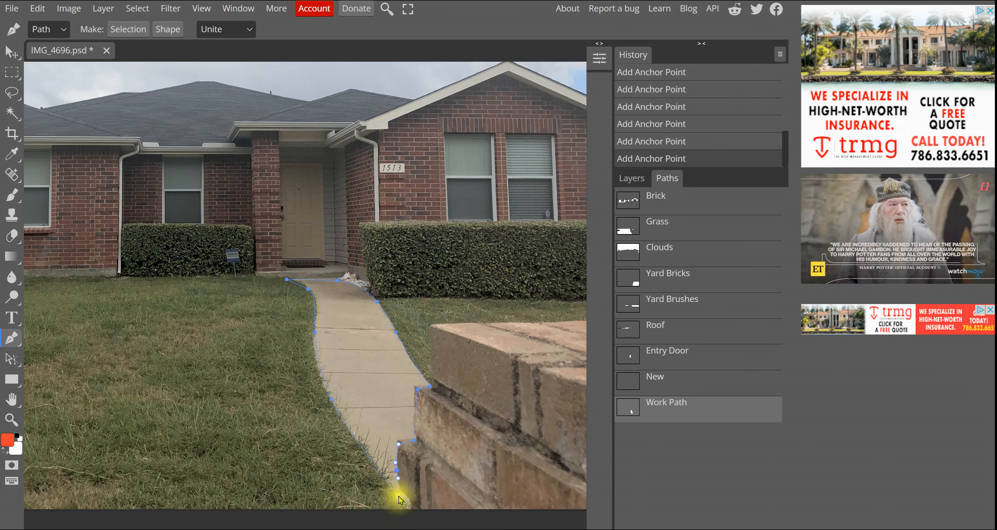
{"action": "left_click", "coordinate": [400, 498]}
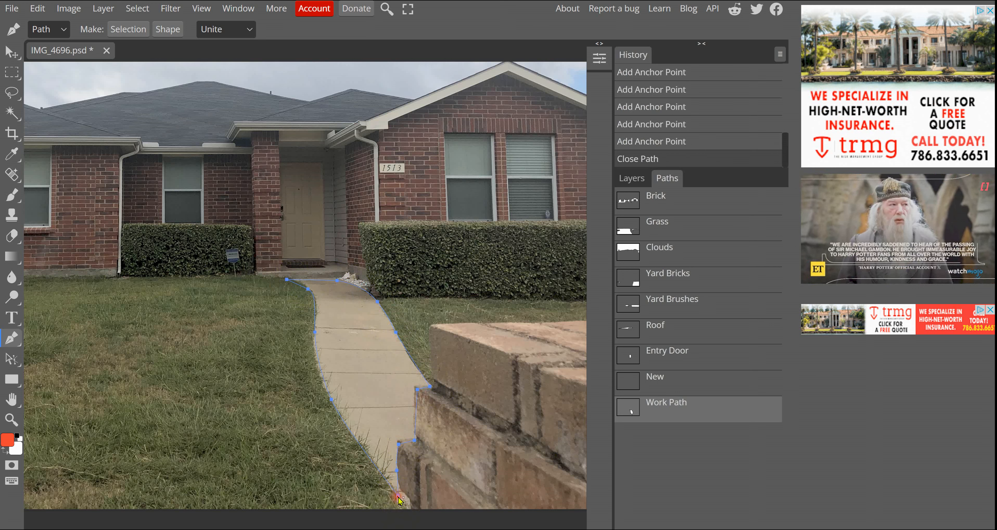
{"action": "left_click", "coordinate": [665, 403]}
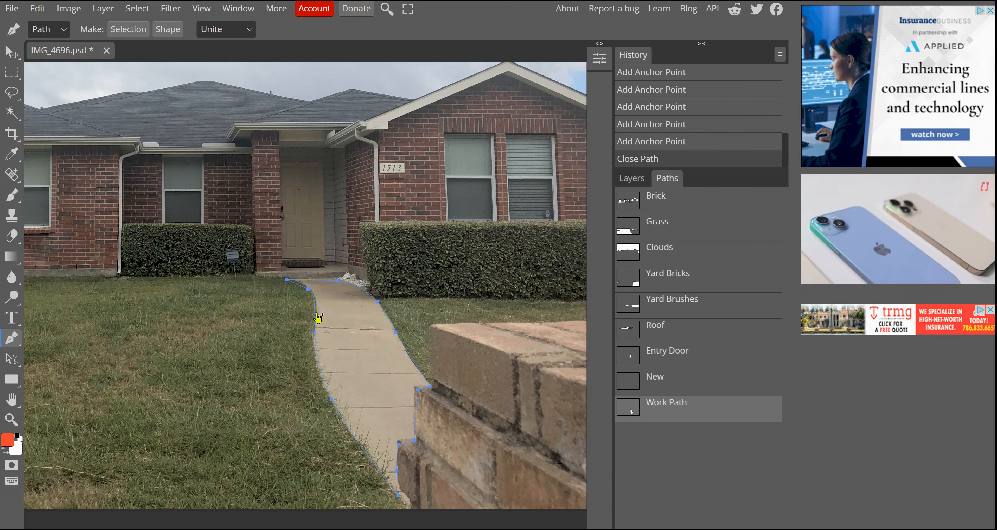
Refine the walkway path near the entry by moving the upper-left anchors and adjusting the curve handle to follow the grass edge
{"action": "scroll", "coordinate": [317, 317], "scroll_direction": "up", "scroll_amount": 5}
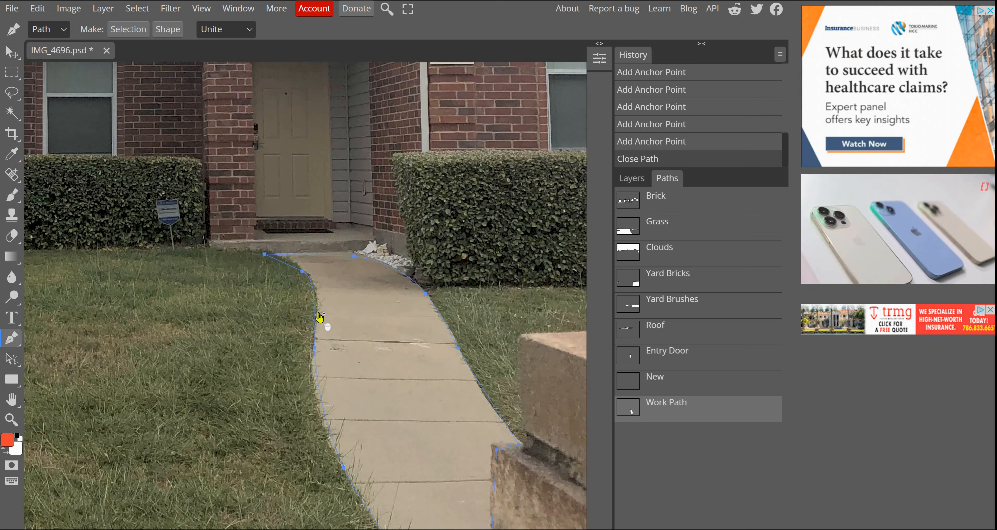
{"action": "scroll", "coordinate": [320, 317], "scroll_direction": "up", "scroll_amount": 2}
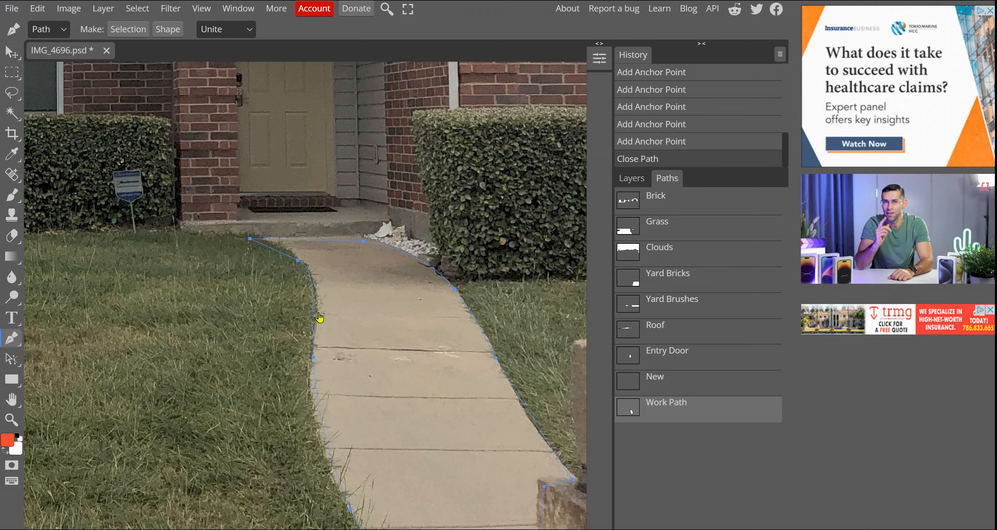
{"action": "left_click", "coordinate": [299, 261]}
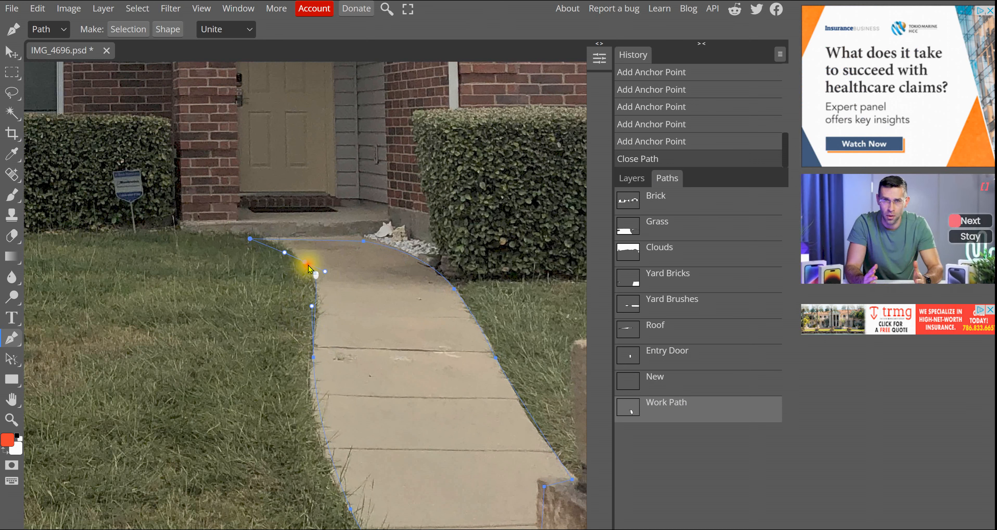
{"action": "left_click_drag", "start_coordinate": [305, 263], "coordinate": [310, 268]}
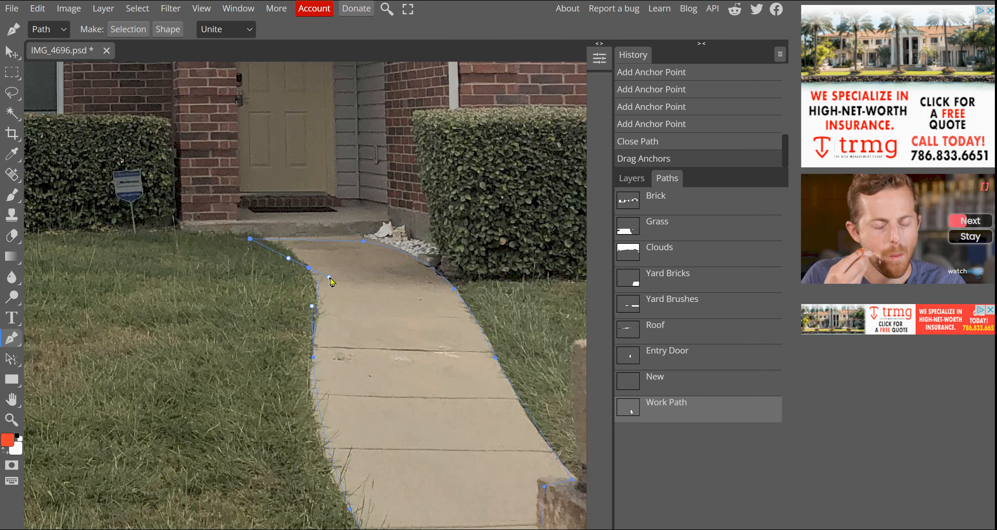
{"action": "left_click_drag", "start_coordinate": [329, 277], "coordinate": [328, 293]}
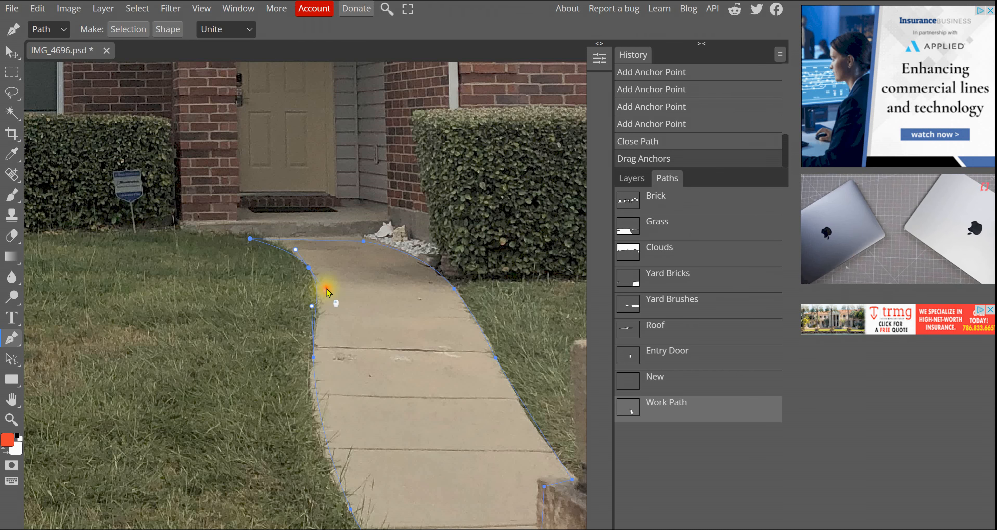
{"action": "left_click_drag", "start_coordinate": [326, 289], "coordinate": [325, 289]}
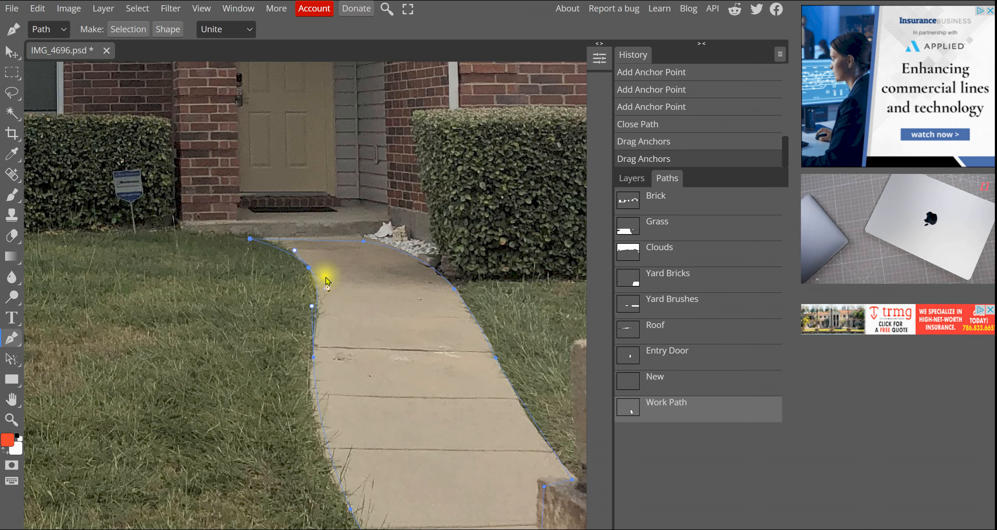
{"action": "left_click_drag", "start_coordinate": [250, 238], "coordinate": [262, 236]}
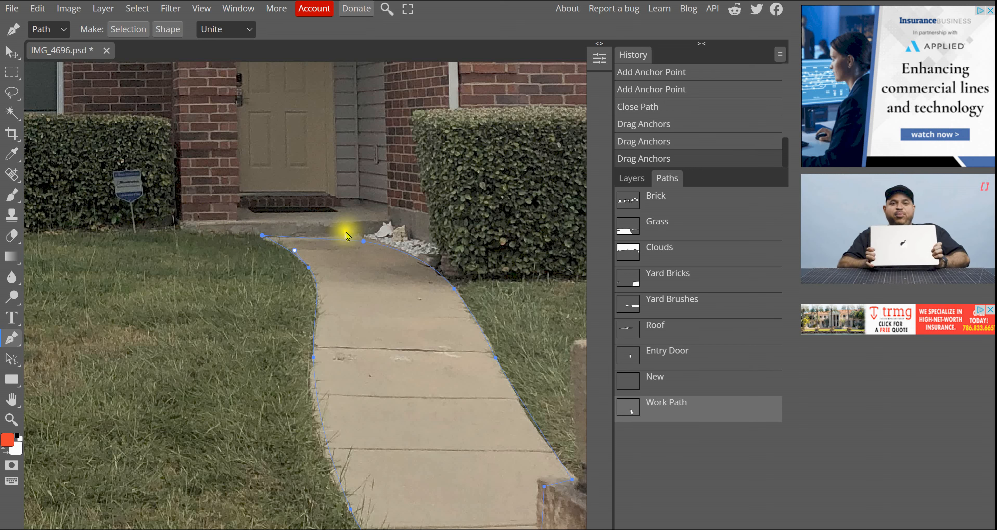
{"action": "left_click", "coordinate": [360, 238]}
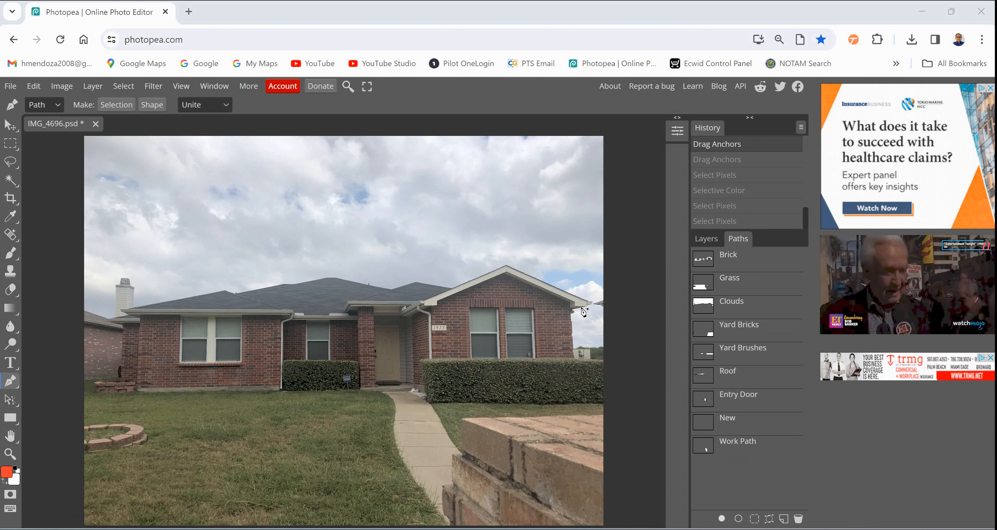
Load the Brick path as a selection and open the Selective Color adjustment clear of the photo
{"action": "left_click", "coordinate": [731, 260]}
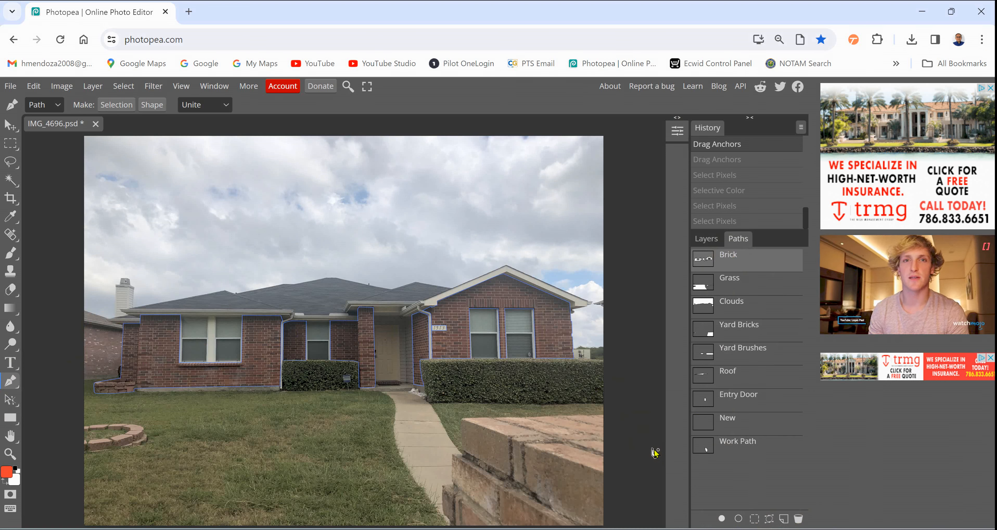
{"action": "left_click", "coordinate": [754, 519]}
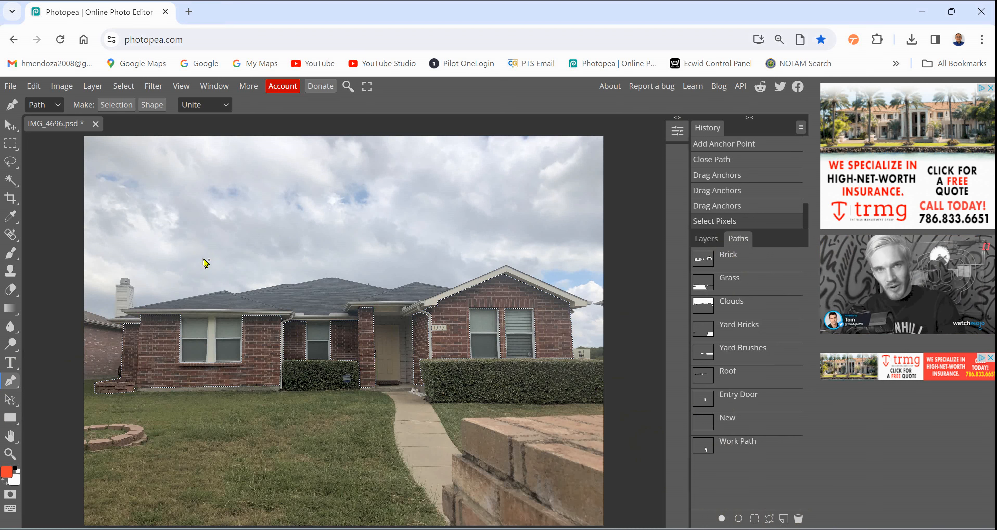
{"action": "left_click", "coordinate": [63, 85]}
{"action": "mouse_move", "coordinate": [78, 125]}
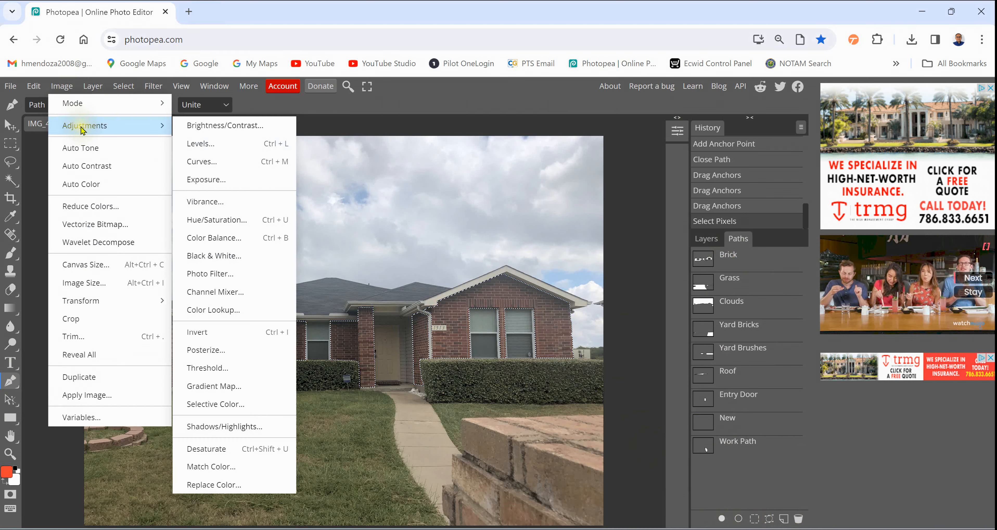
{"action": "left_click", "coordinate": [233, 404]}
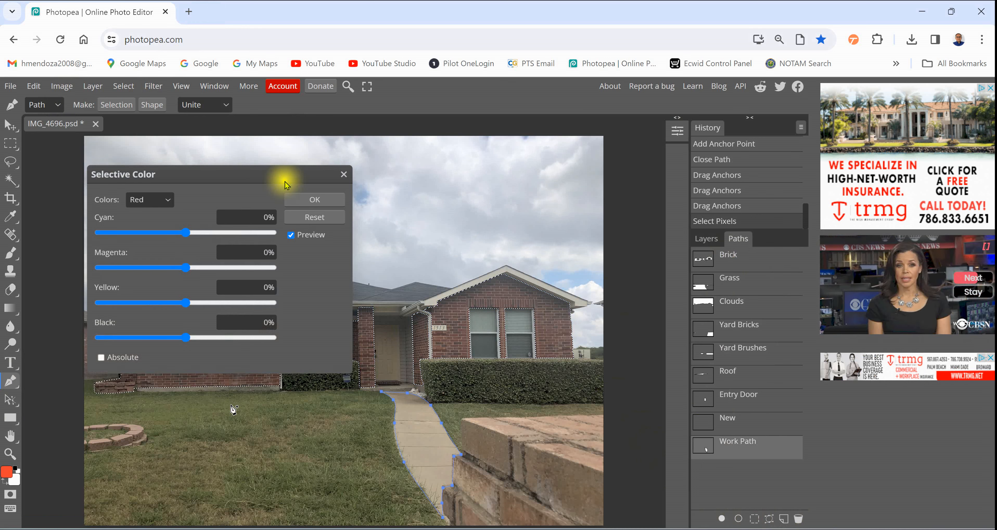
{"action": "left_click_drag", "start_coordinate": [269, 176], "coordinate": [808, 207]}
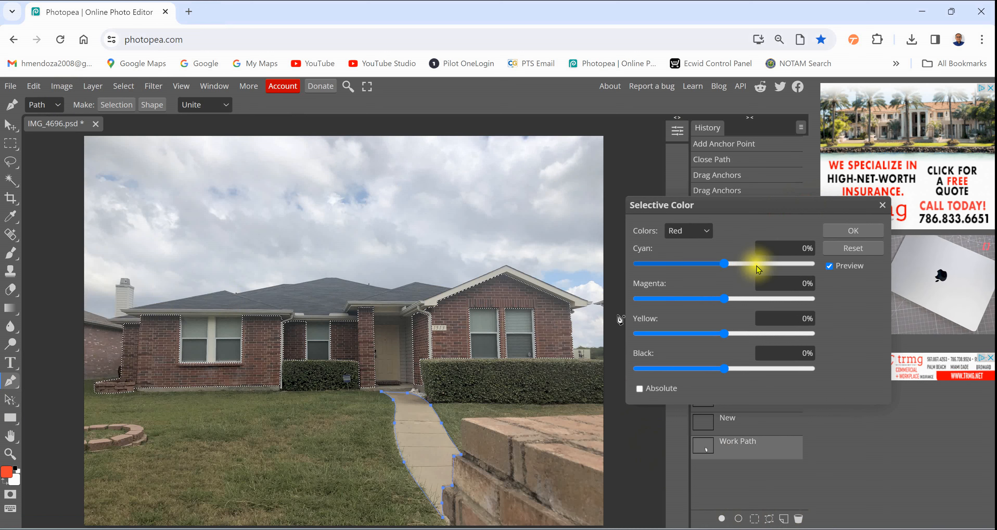
Set Cyan to -100% for the Red colors, compare the bricks with the preview off and on, and apply the adjustment
{"action": "left_click", "coordinate": [804, 251]}
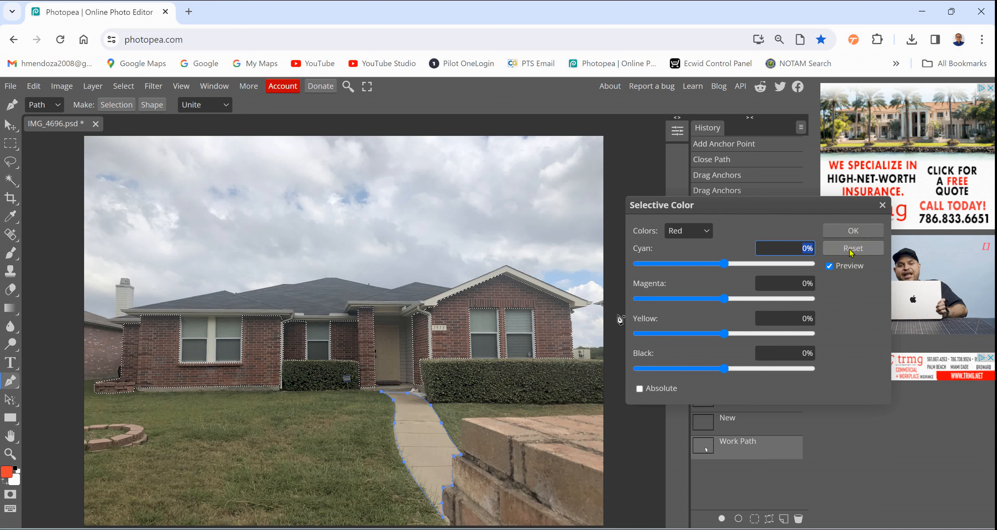
{"action": "type", "text": "-100"}
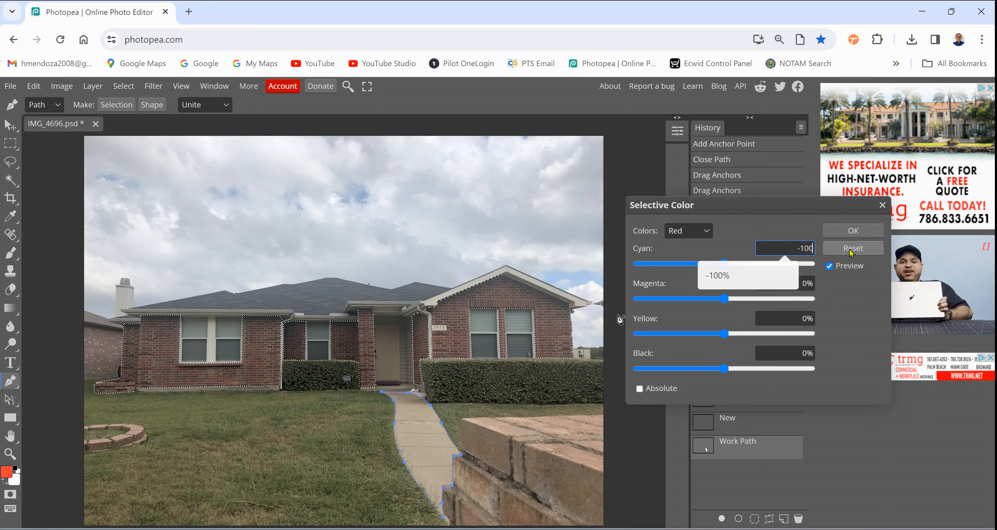
{"action": "key", "text": "Return"}
{"action": "left_click", "coordinate": [114, 463]}
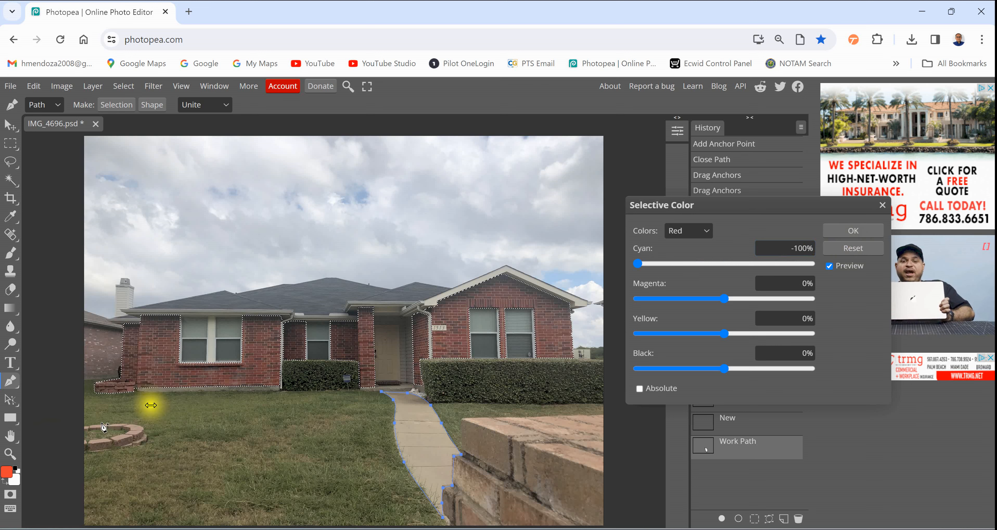
{"action": "left_click", "coordinate": [829, 266]}
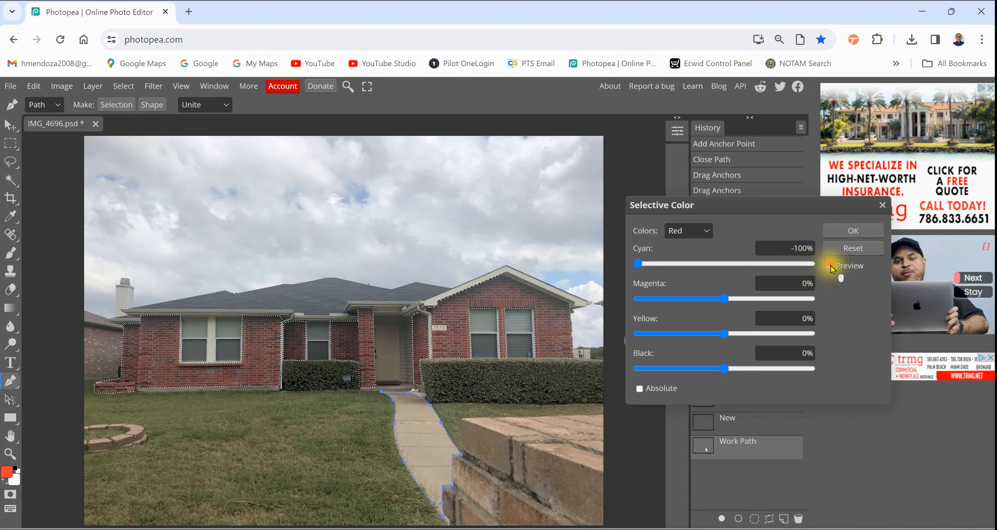
{"action": "left_click", "coordinate": [830, 267]}
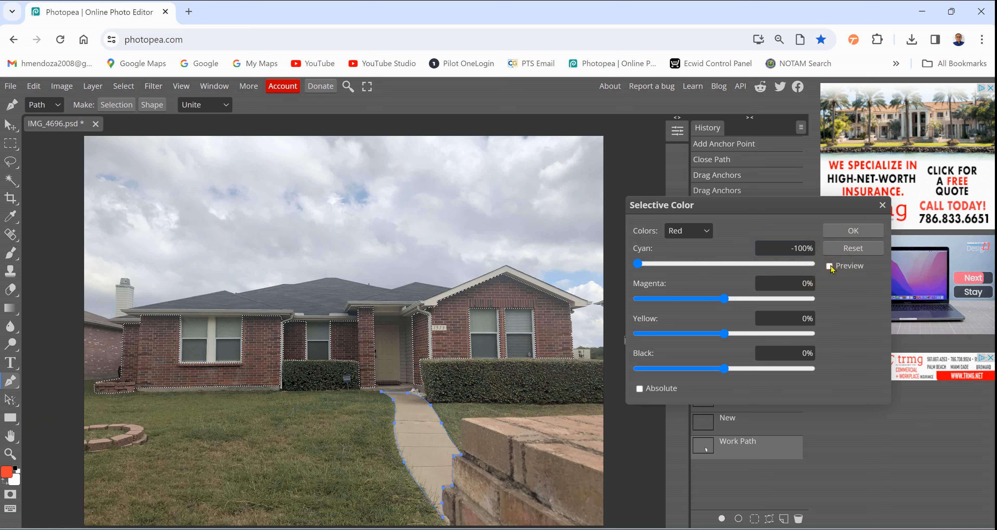
{"action": "left_click", "coordinate": [830, 266]}
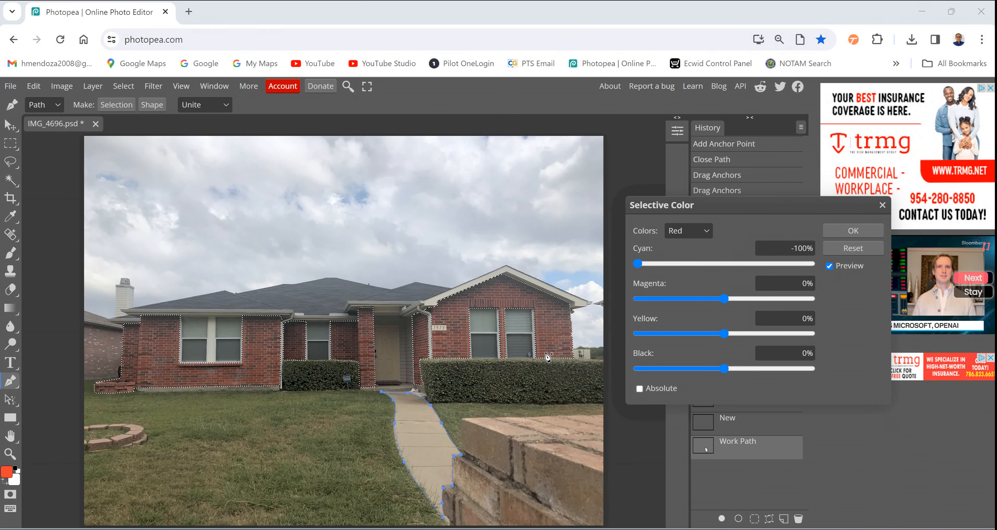
{"action": "left_click", "coordinate": [849, 227]}
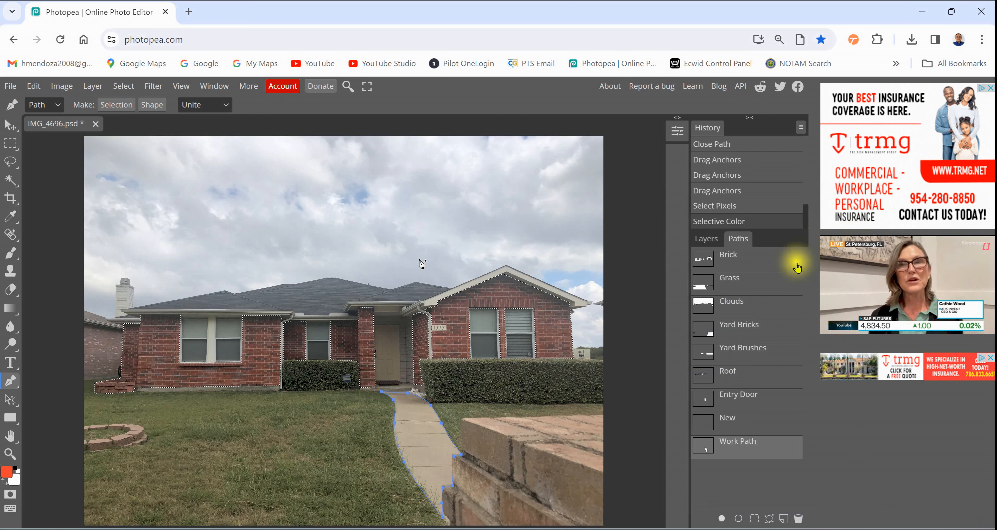
Load the Clouds path as a selection and open the Curves adjustment for the Background layer, clear of the photo
{"action": "left_click", "coordinate": [736, 303]}
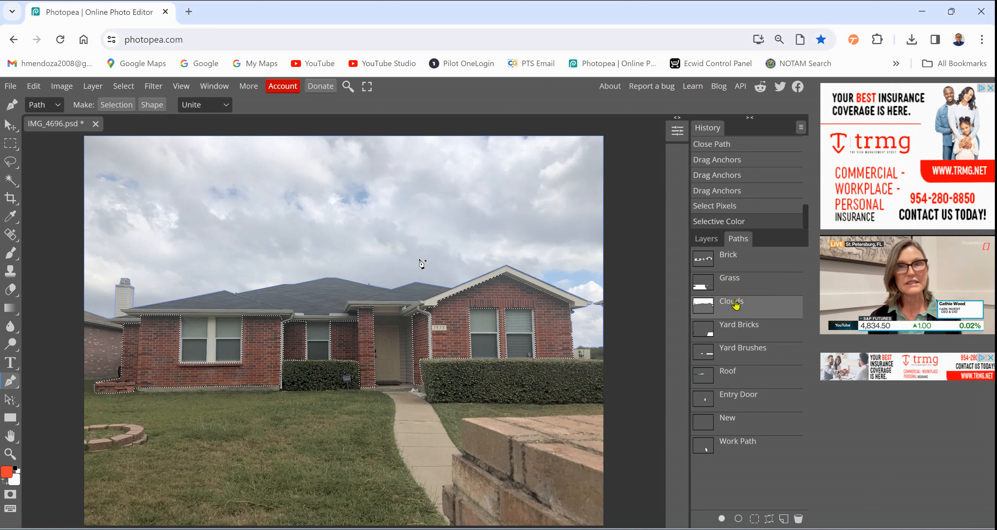
{"action": "left_click", "coordinate": [756, 517]}
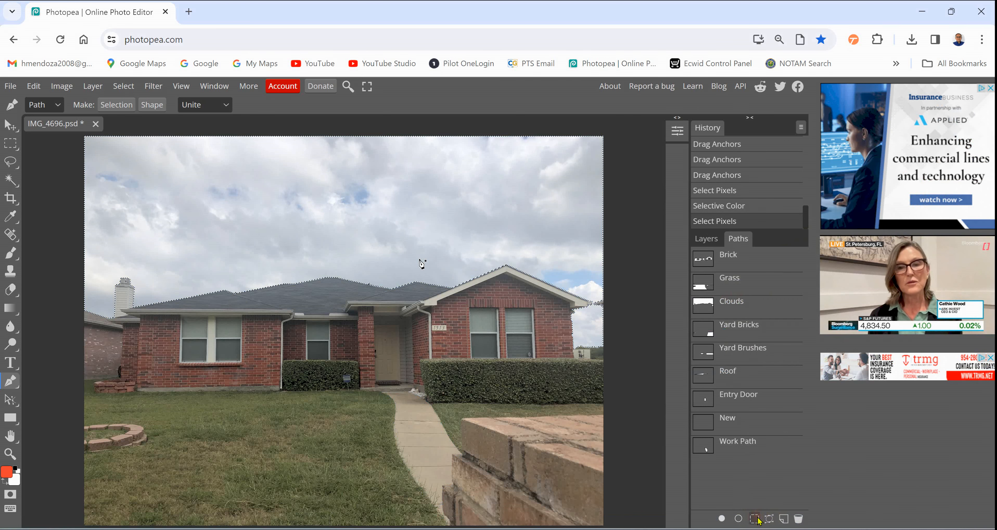
{"action": "left_click", "coordinate": [706, 238]}
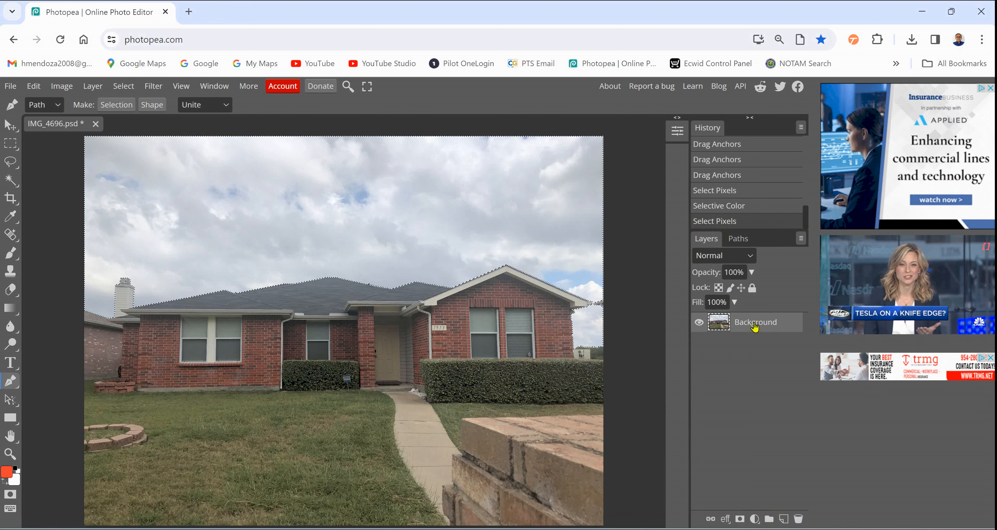
{"action": "key", "text": "ctrl+m"}
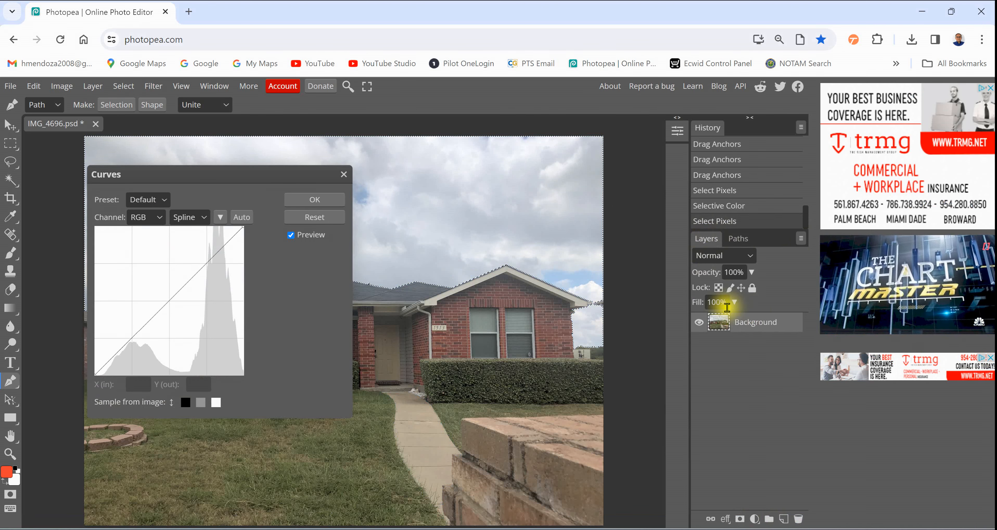
{"action": "left_click_drag", "start_coordinate": [173, 172], "coordinate": [761, 200]}
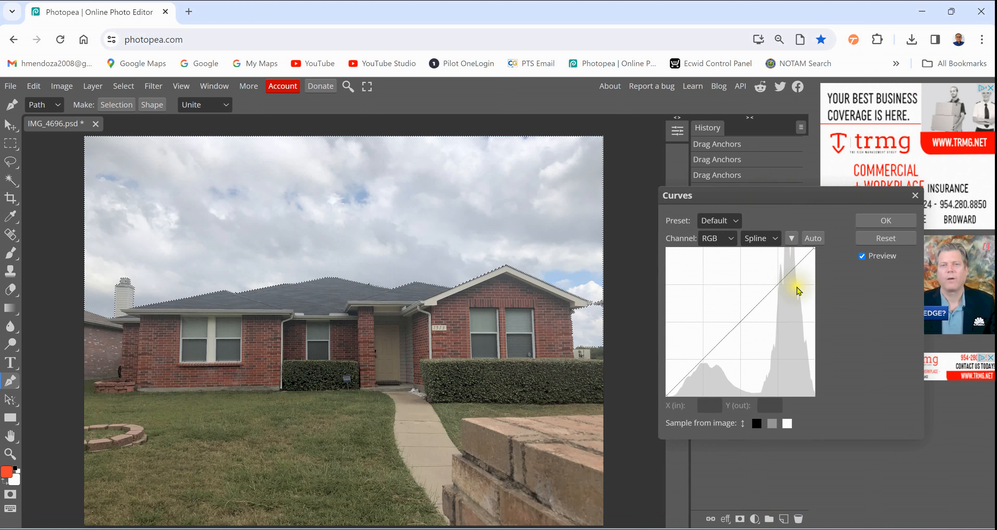
Bend the sky's RGB curve with a highlight point at input 181, output 208 and a shadow point at input 72, output 54, and apply it
{"action": "left_click_drag", "start_coordinate": [780, 283], "coordinate": [773, 276]}
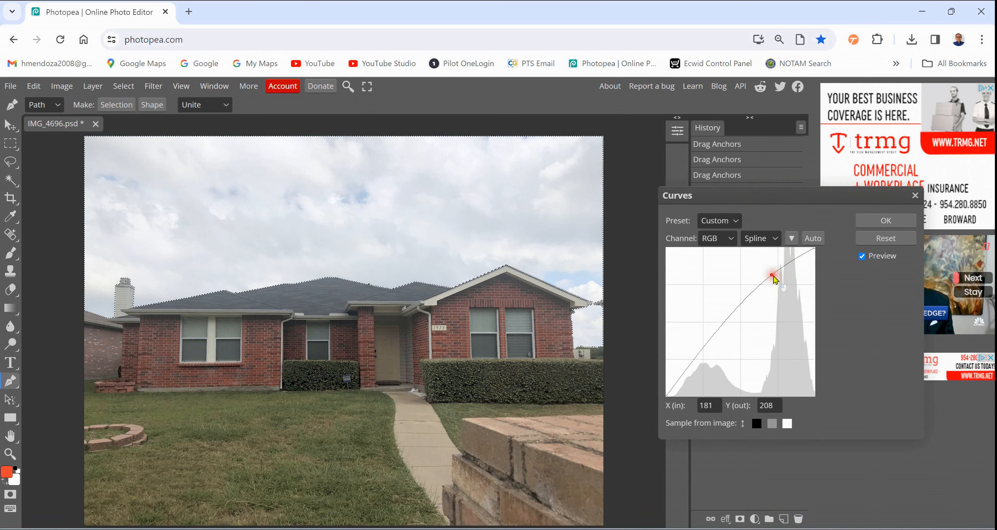
{"action": "left_click", "coordinate": [705, 360]}
{"action": "left_click_drag", "start_coordinate": [706, 361], "coordinate": [709, 365]}
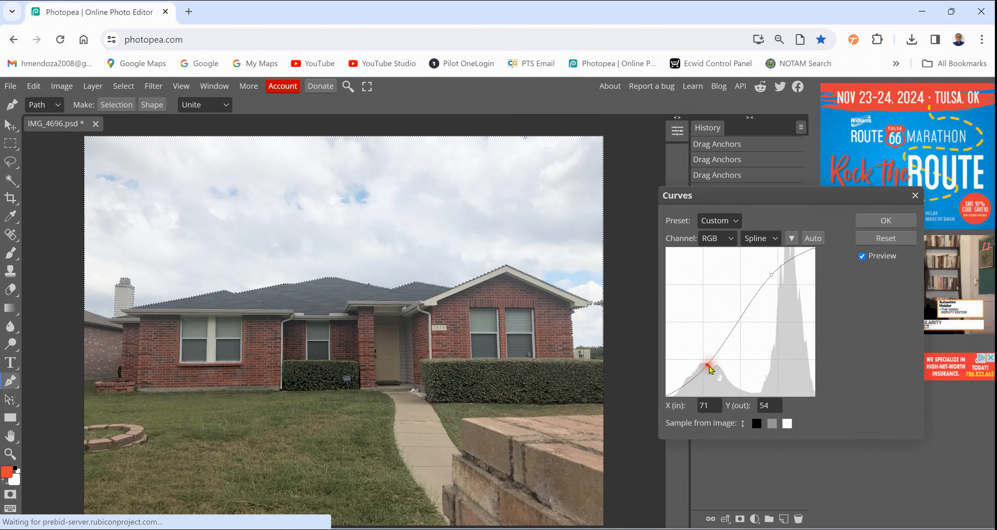
{"action": "left_click_drag", "start_coordinate": [709, 366], "coordinate": [710, 364]}
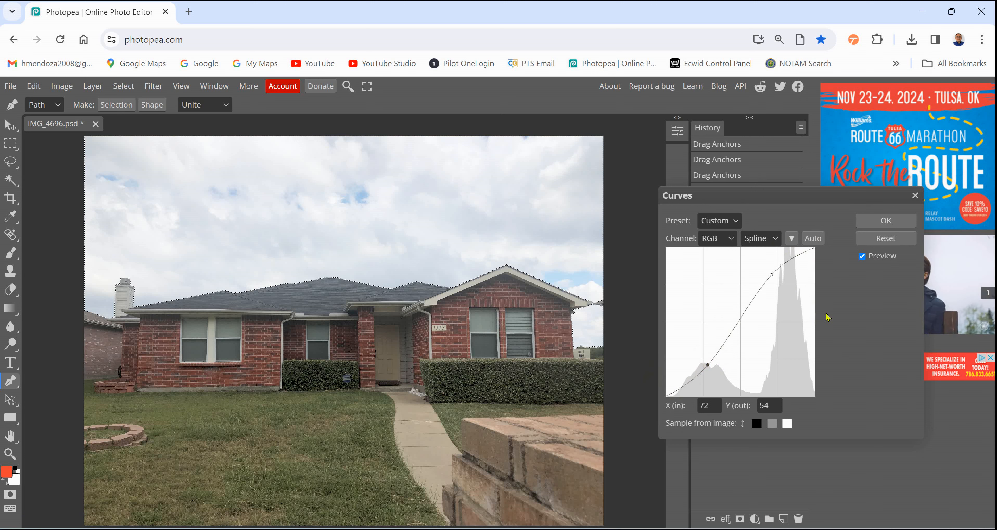
{"action": "left_click", "coordinate": [884, 221]}
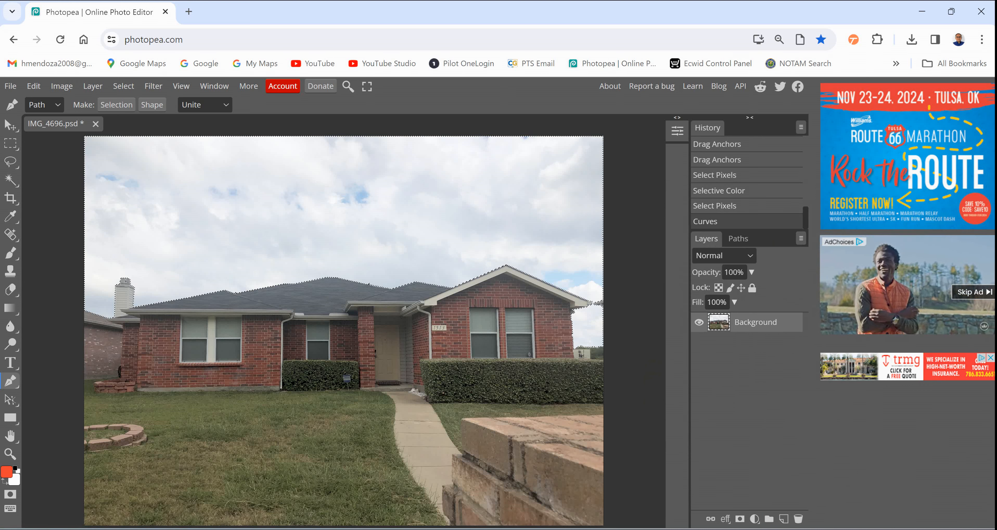
Load the Grass path as a selection and open the Color Balance adjustment clear of the photo
{"action": "left_click", "coordinate": [747, 239]}
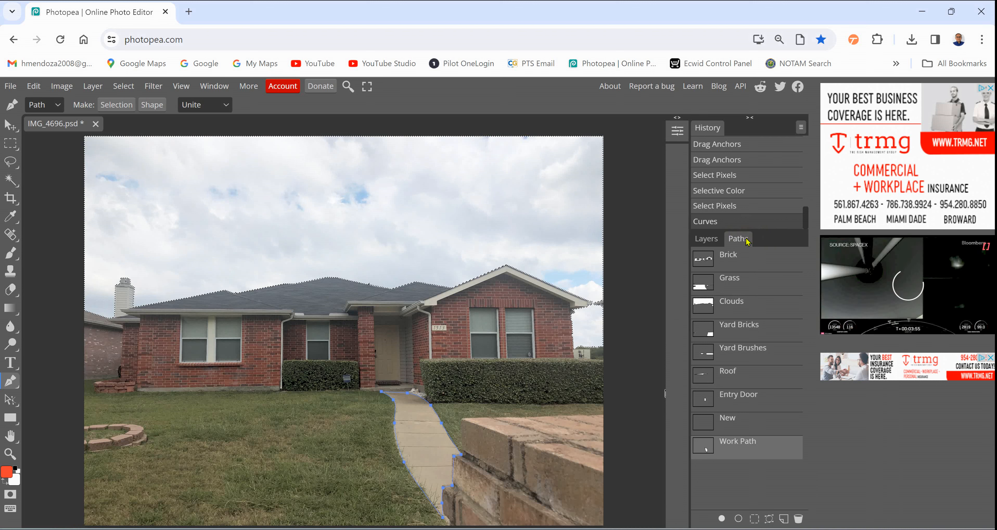
{"action": "left_click", "coordinate": [735, 280]}
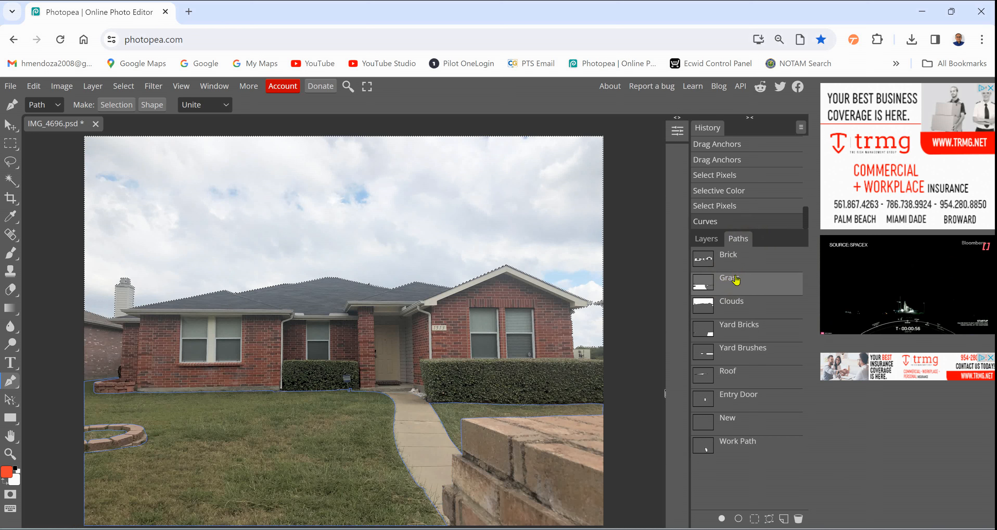
{"action": "left_click", "coordinate": [754, 519]}
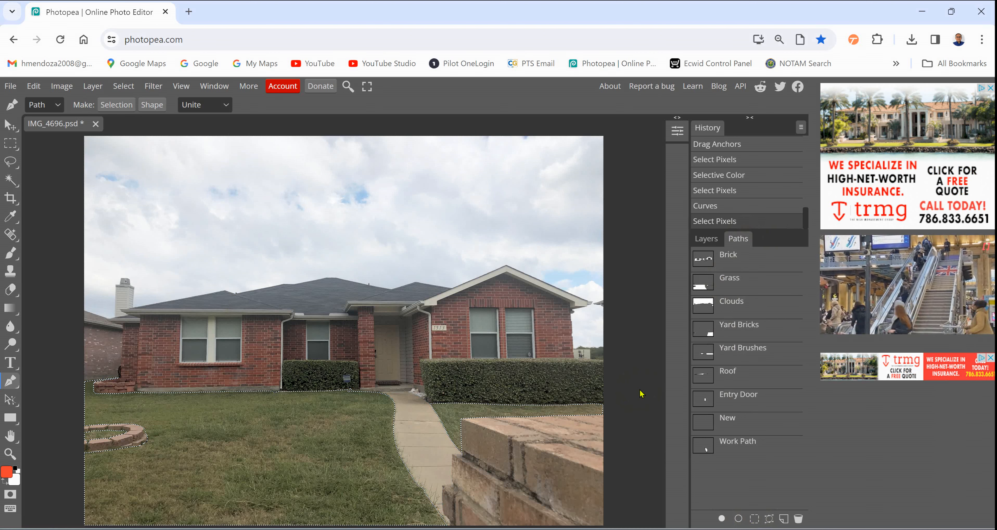
{"action": "key", "text": "ctrl+b"}
{"action": "left_click_drag", "start_coordinate": [190, 173], "coordinate": [750, 230]}
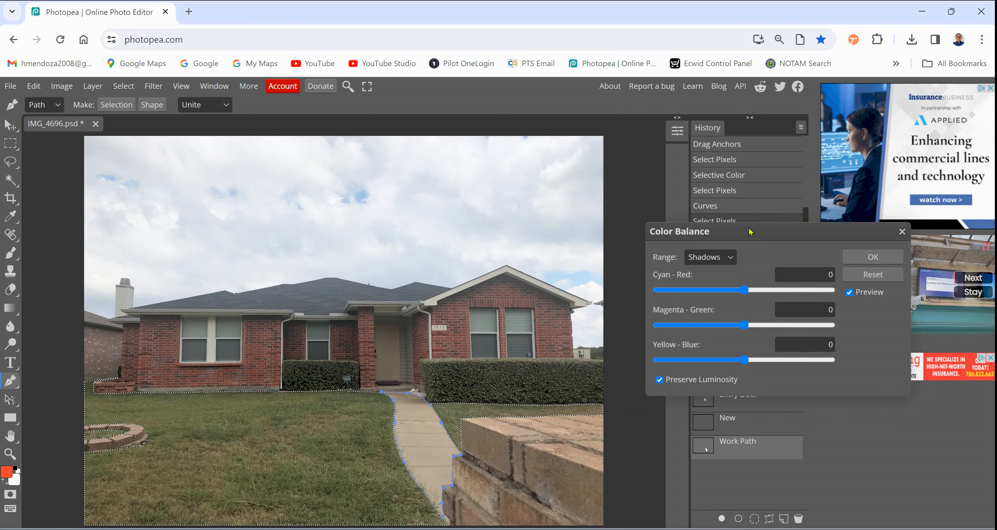
Try Cyan - Red values of -40, -30 and -20 for the grass Shadows in Color Balance
{"action": "left_click", "coordinate": [819, 277]}
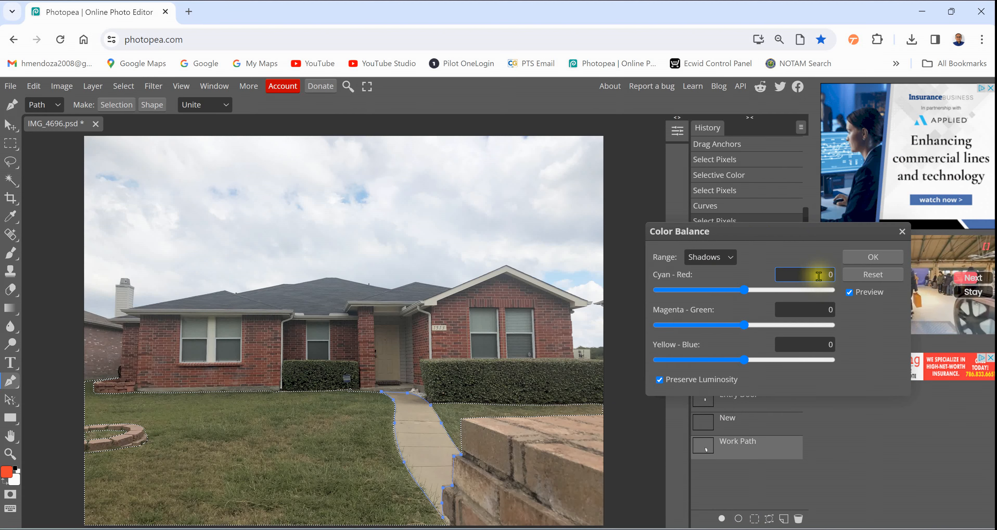
{"action": "left_click", "coordinate": [877, 275]}
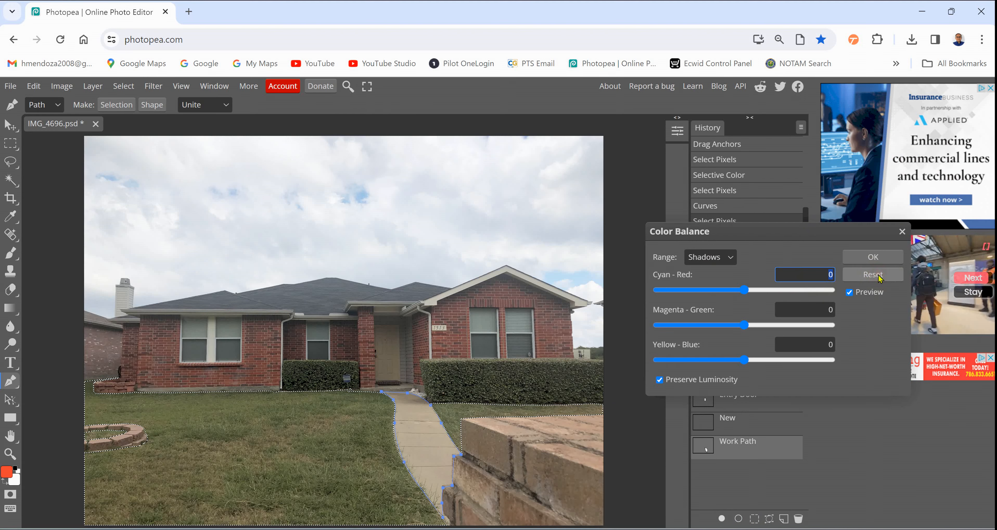
{"action": "type", "text": "-40"}
{"action": "key", "text": "Return"}
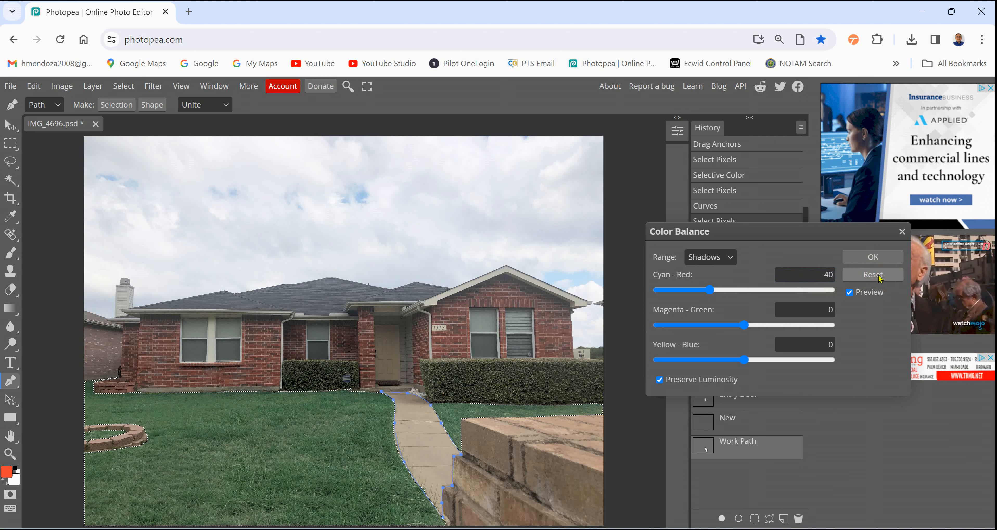
{"action": "left_click", "coordinate": [824, 275]}
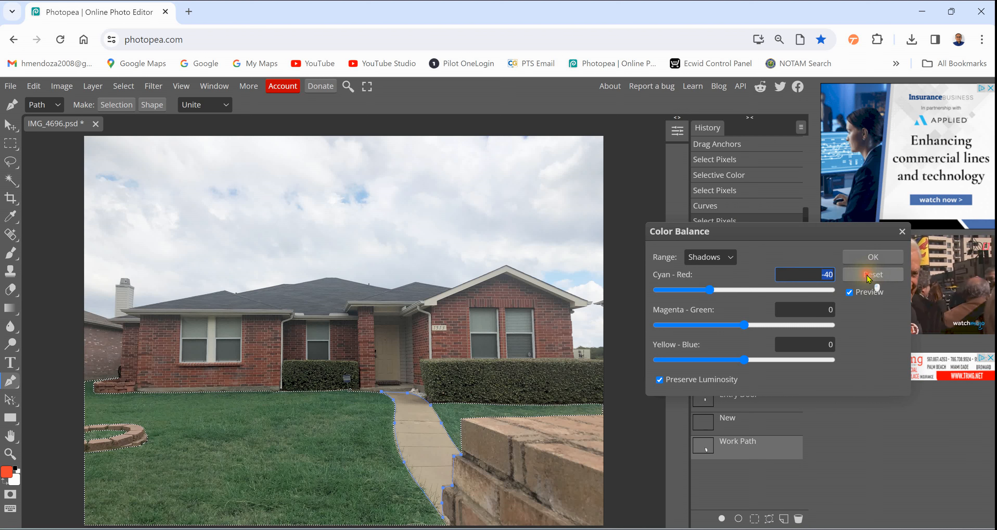
{"action": "type", "text": "-30"}
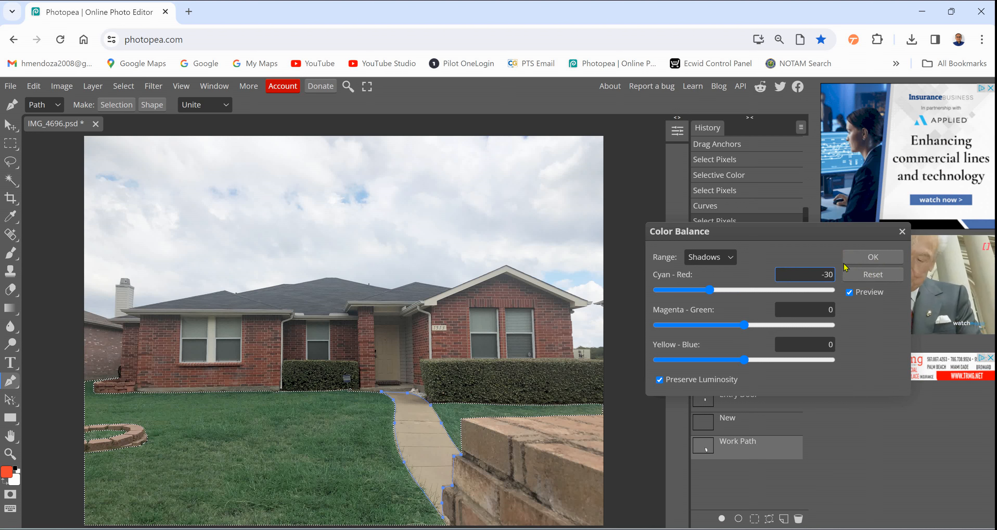
{"action": "key", "text": "Return"}
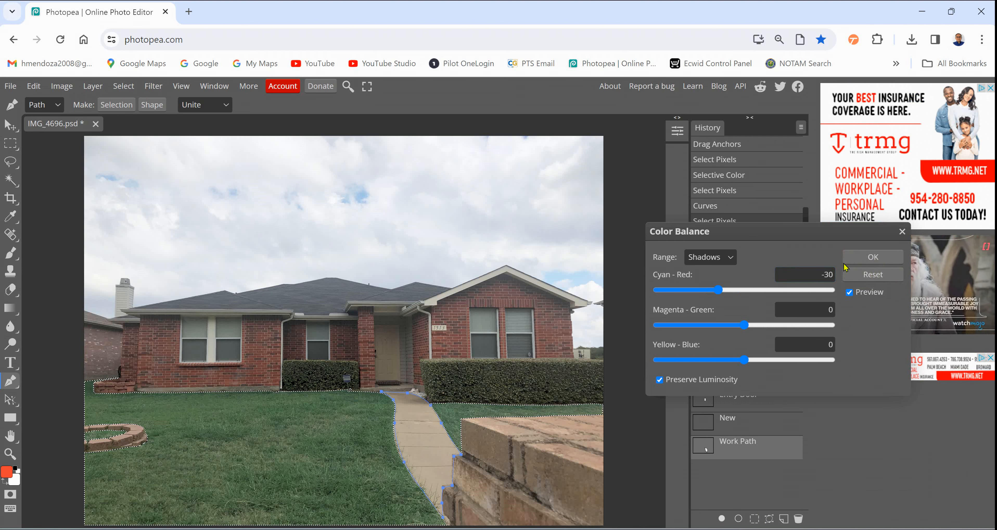
{"action": "left_click", "coordinate": [814, 273]}
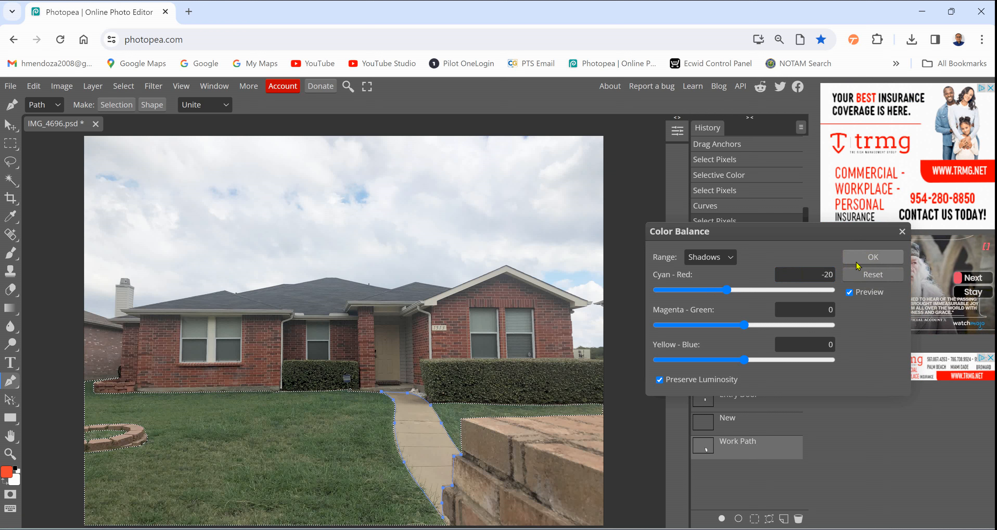
Set Cyan - Red to -30 for the grass Shadows and apply the Color Balance adjustment
{"action": "left_click", "coordinate": [821, 275]}
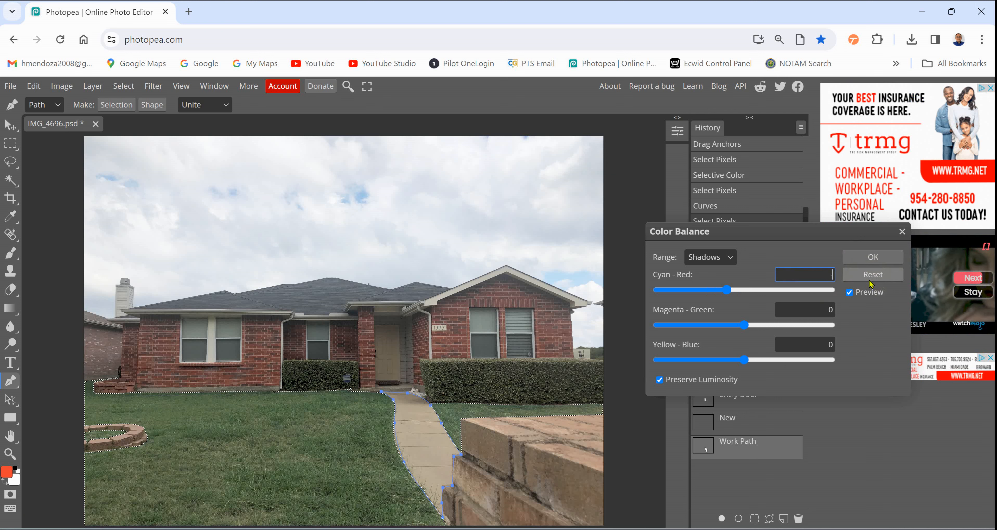
{"action": "type", "text": "-30"}
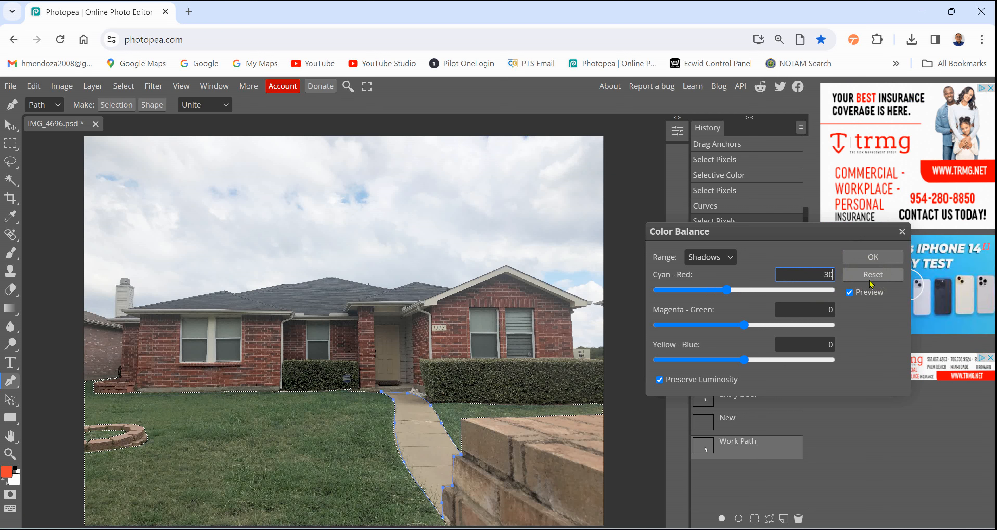
{"action": "left_click", "coordinate": [314, 440]}
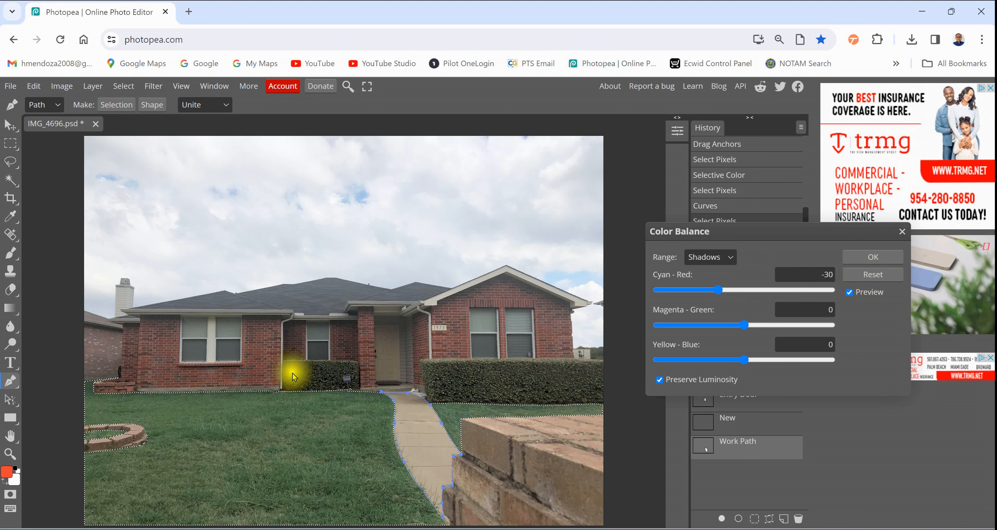
{"action": "left_click", "coordinate": [872, 256]}
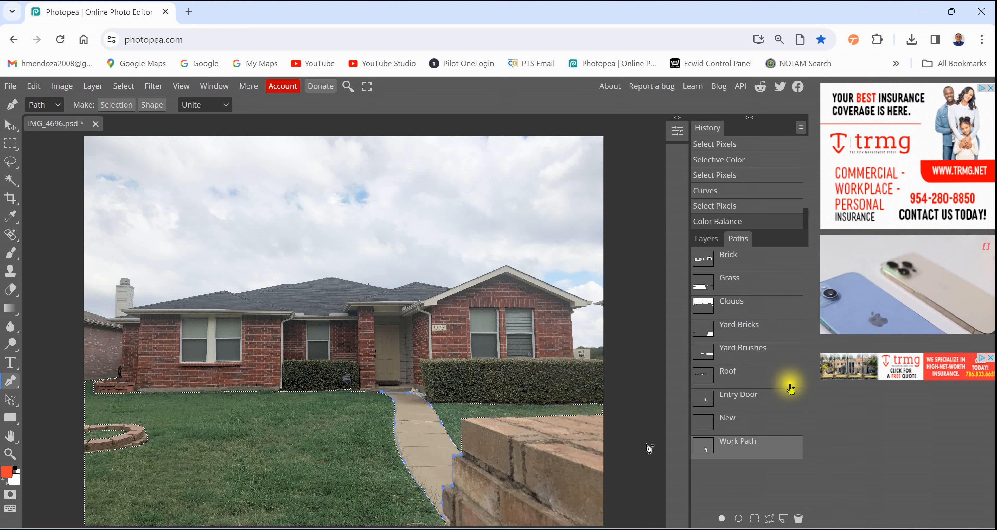
Load the Yard Brushes path as a selection and open the Color Balance adjustment for the hedges
{"action": "left_click", "coordinate": [738, 351]}
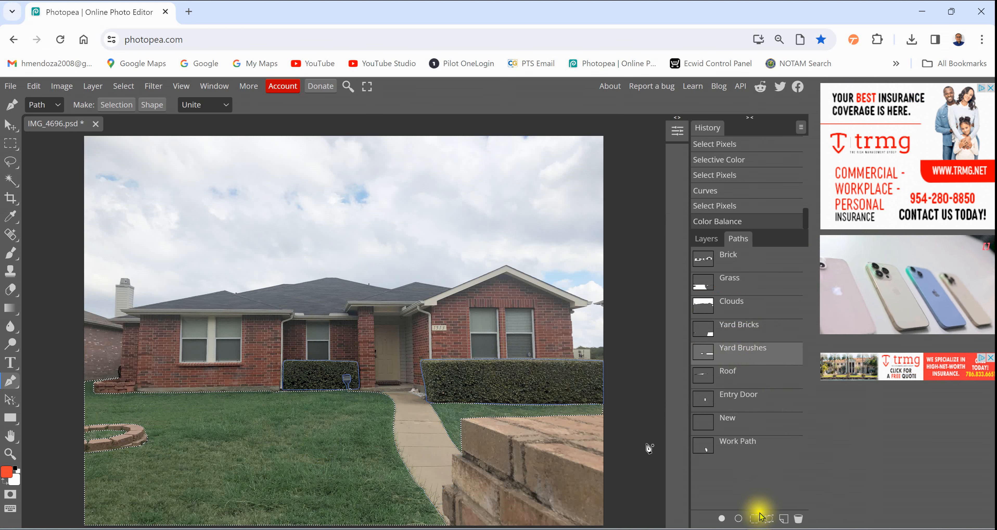
{"action": "left_click", "coordinate": [754, 518]}
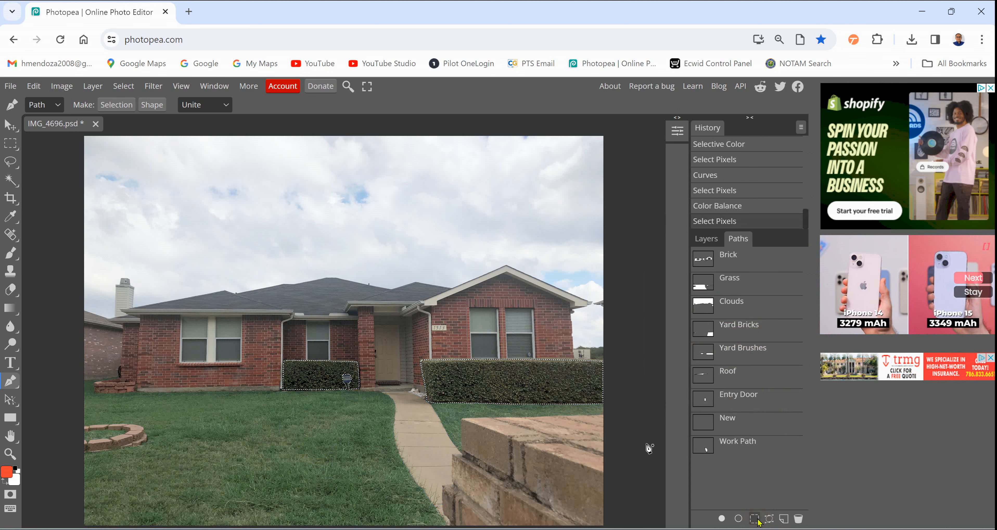
{"action": "key", "text": "ctrl+b"}
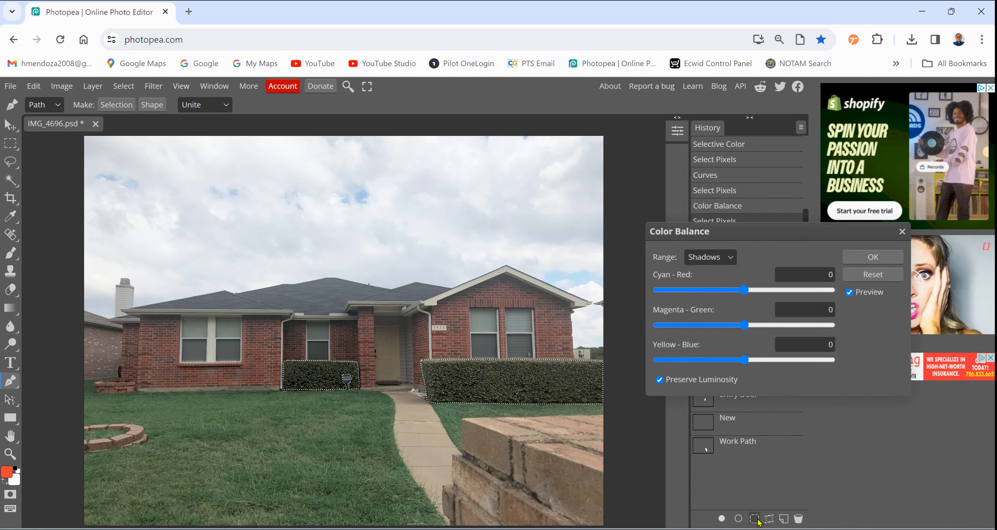